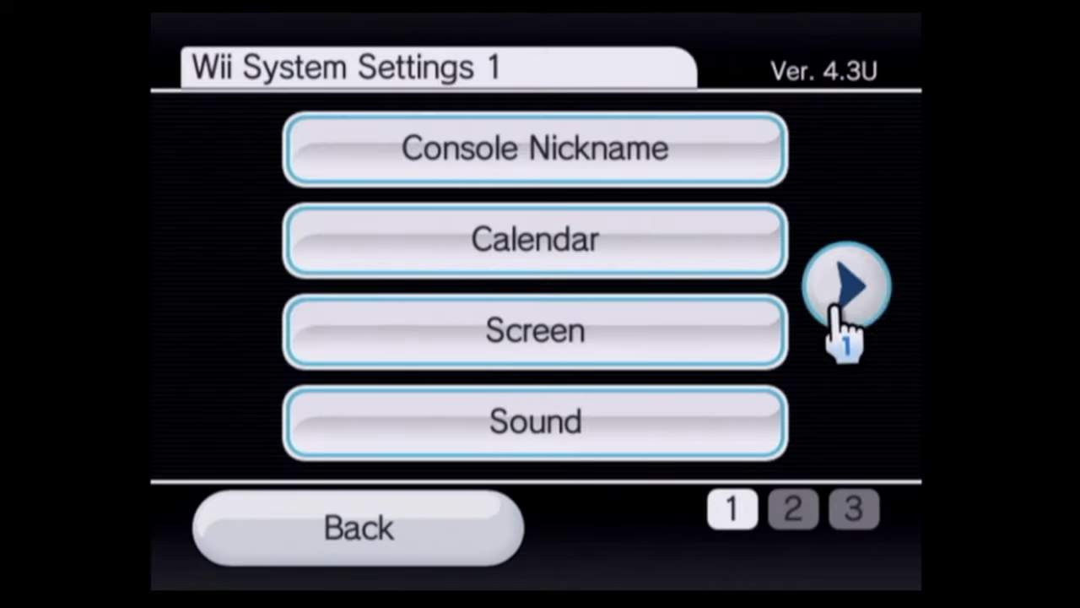
- Open the Wii's Internet connection settings and start changing the settings of Connection 1
{"action": "left_click", "coordinate": [851, 283]}
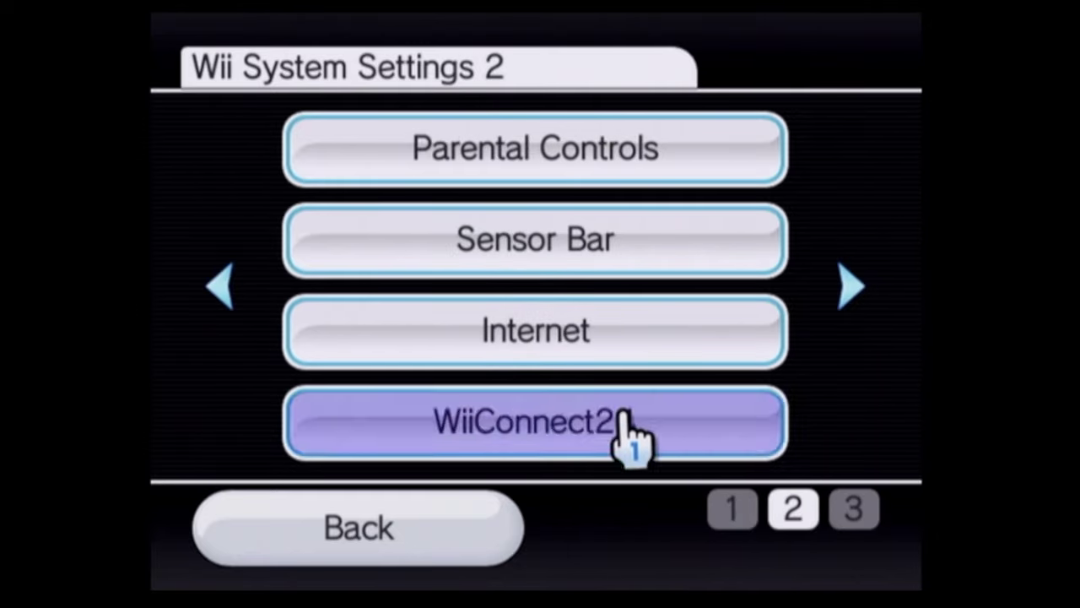
{"action": "left_click", "coordinate": [545, 338]}
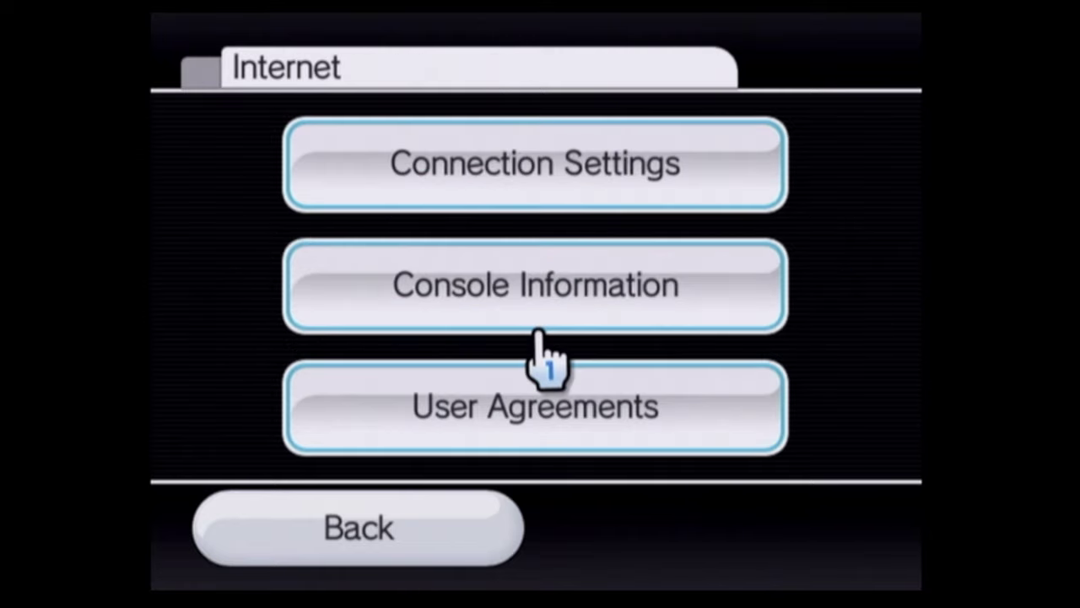
{"action": "left_click", "coordinate": [517, 167]}
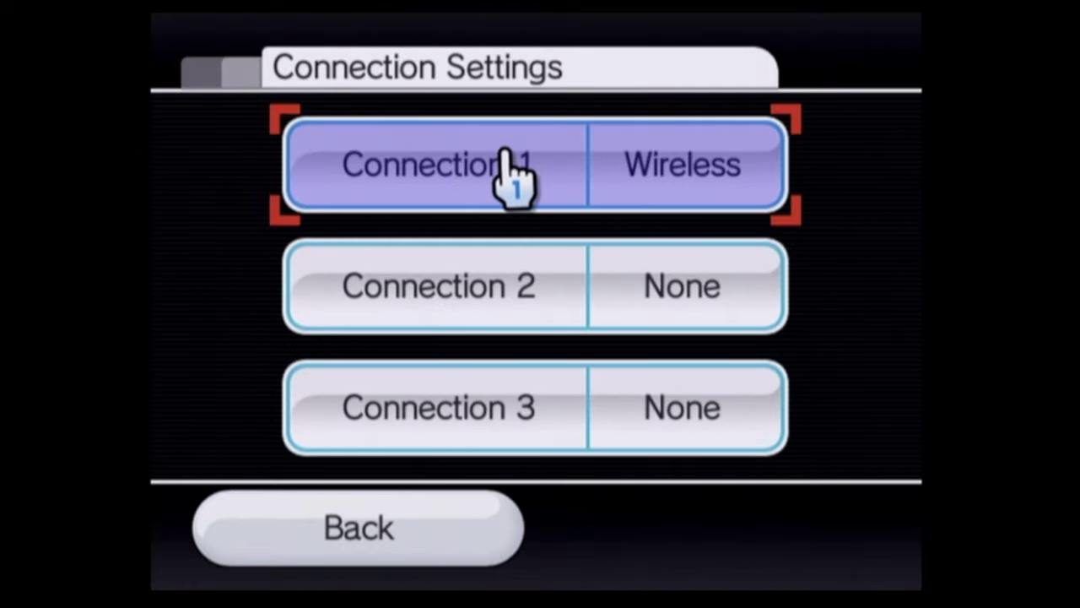
{"action": "left_click", "coordinate": [513, 176]}
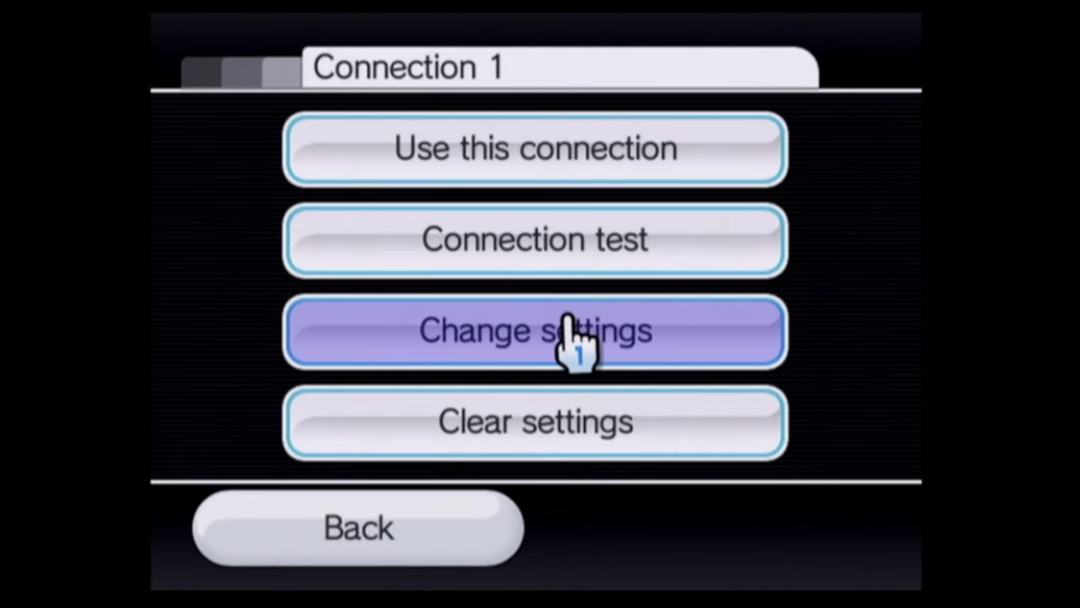
{"action": "left_click", "coordinate": [574, 338]}
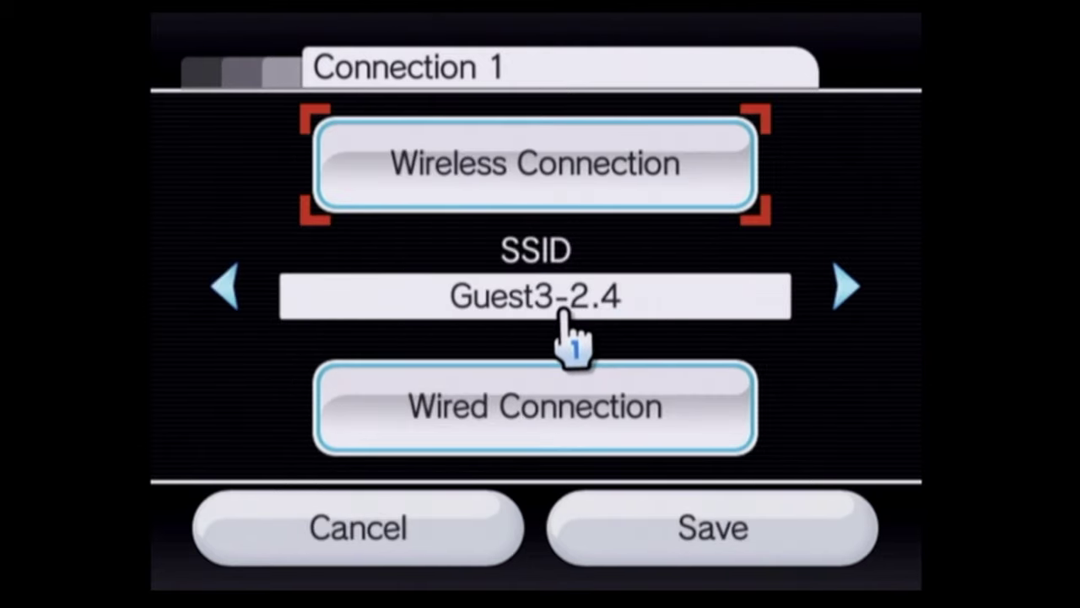
- Set Auto-Obtain DNS to No for Connection 1, leaving the security type and IP address options unchanged
{"action": "left_click", "coordinate": [842, 287]}
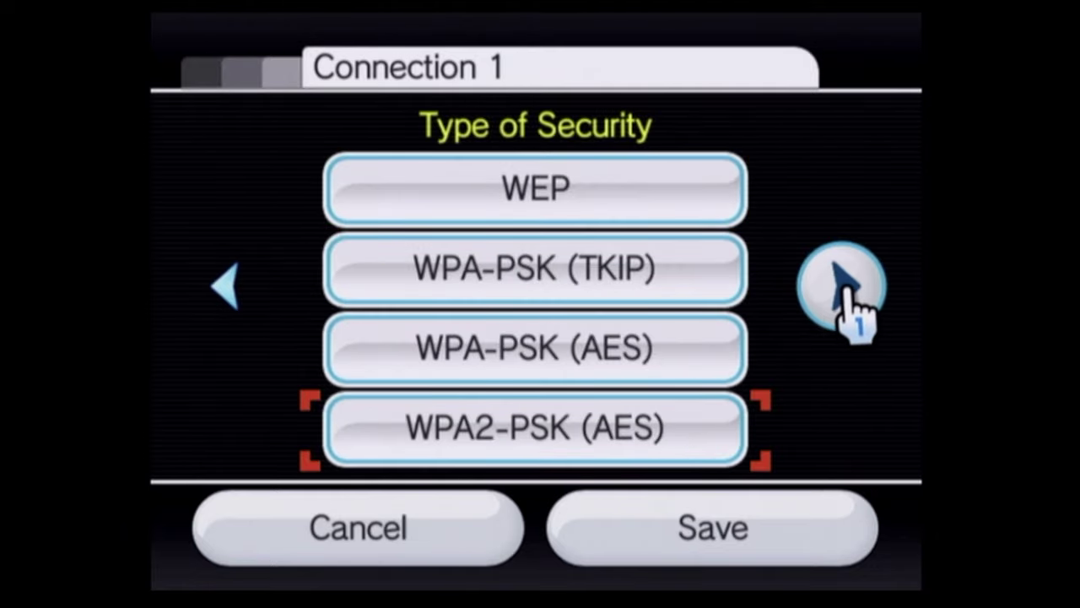
{"action": "left_click", "coordinate": [840, 287]}
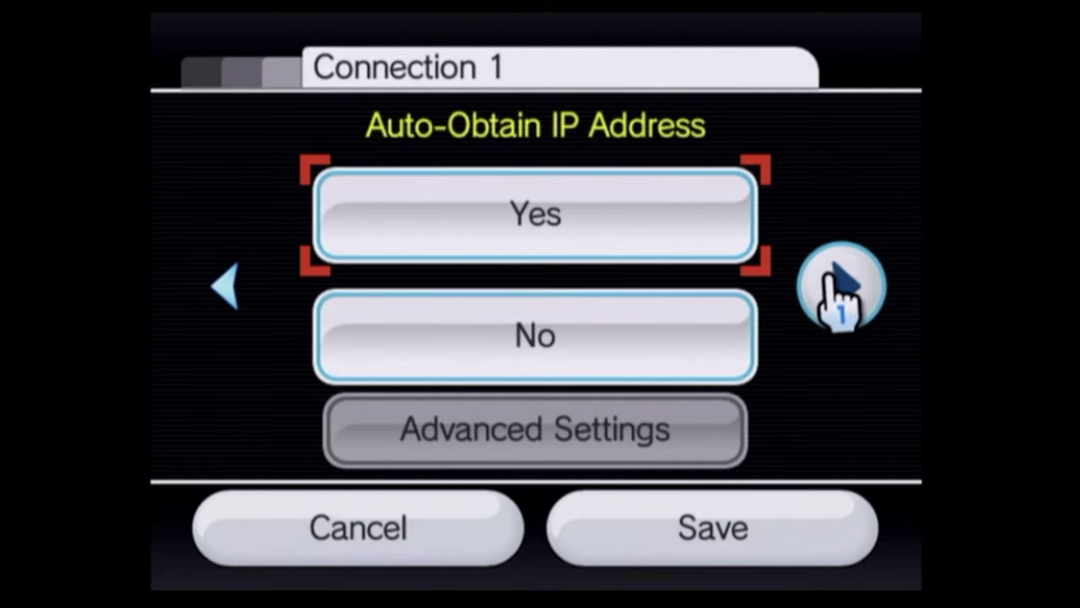
{"action": "left_click", "coordinate": [840, 287]}
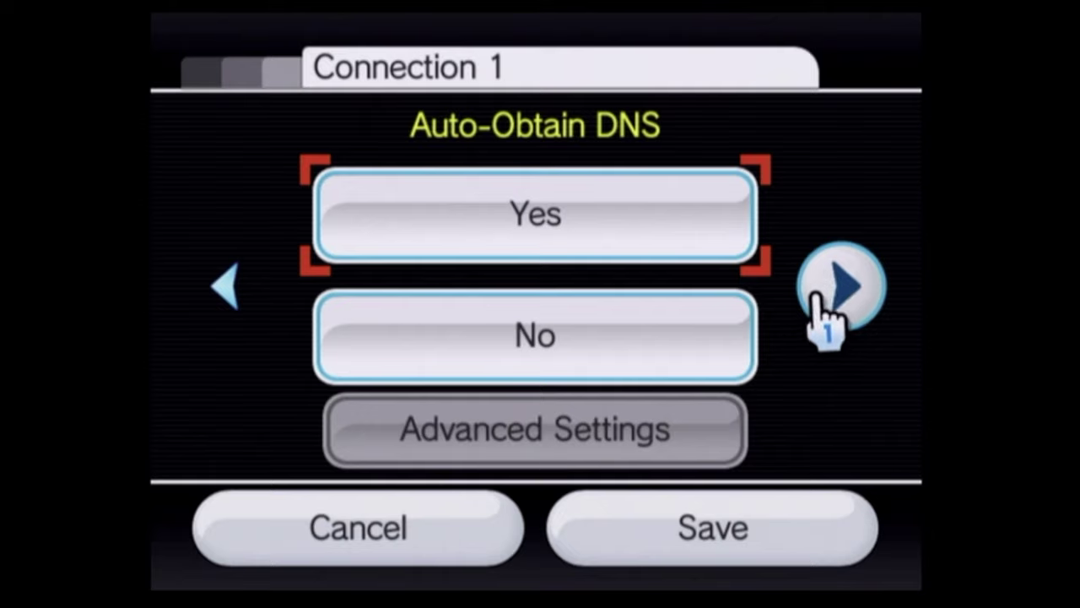
{"action": "left_click", "coordinate": [601, 342]}
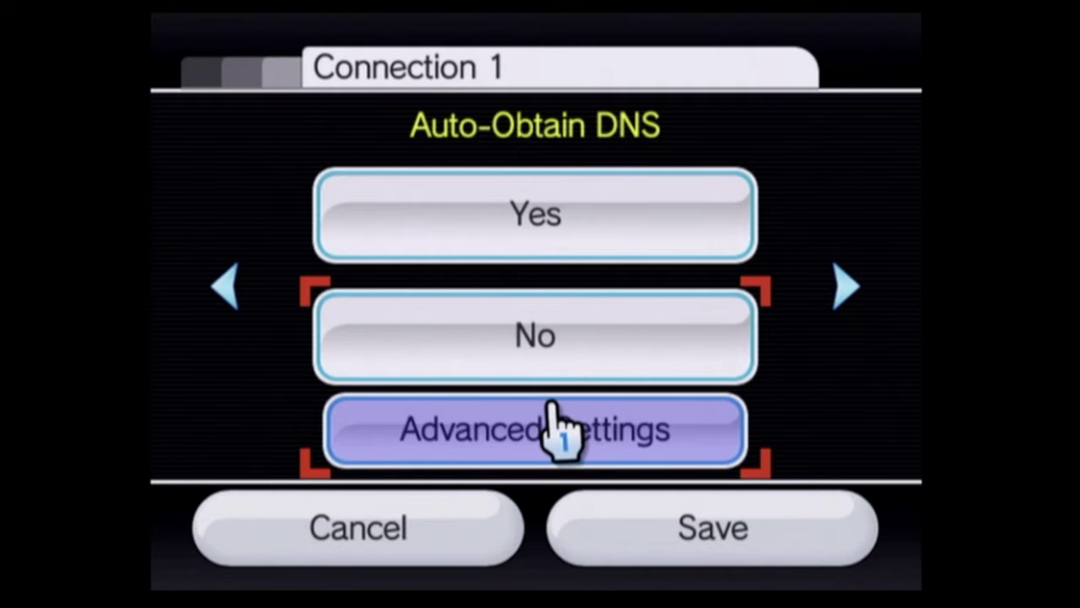
- Enter 97.74.103.14 as the Primary DNS in Connection 1's advanced DNS settings
{"action": "left_click", "coordinate": [571, 447]}
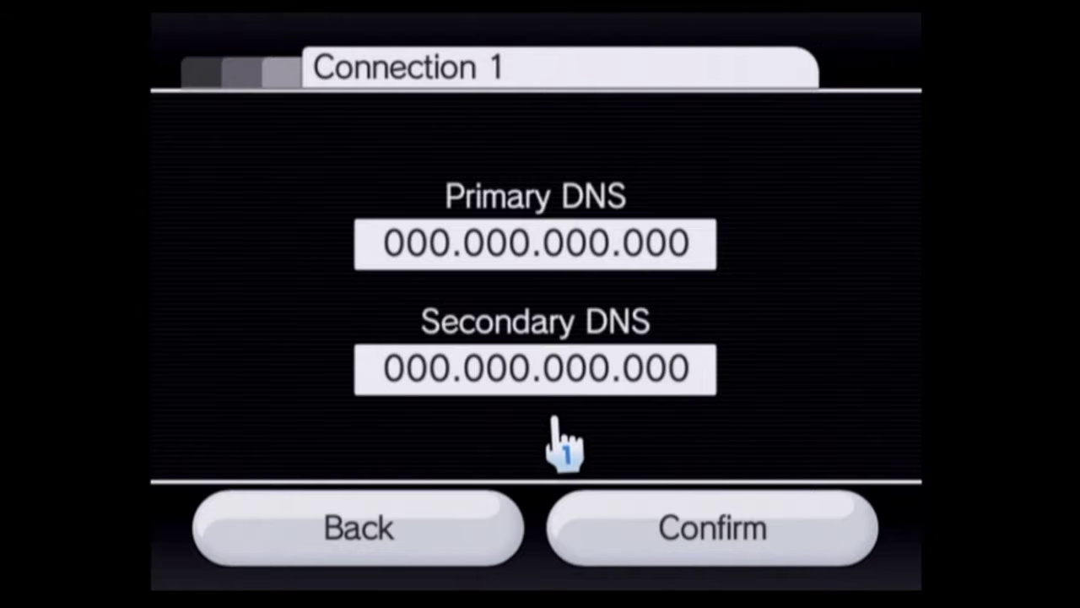
{"action": "left_click", "coordinate": [500, 250]}
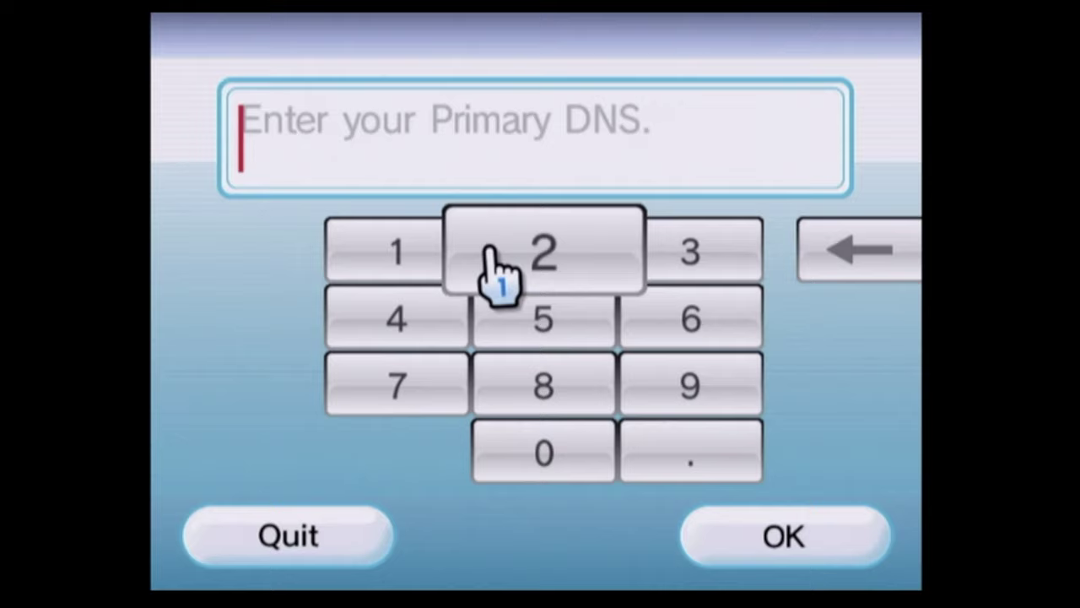
{"action": "left_click", "coordinate": [690, 386]}
{"action": "left_click", "coordinate": [397, 384]}
{"action": "left_click", "coordinate": [690, 451]}
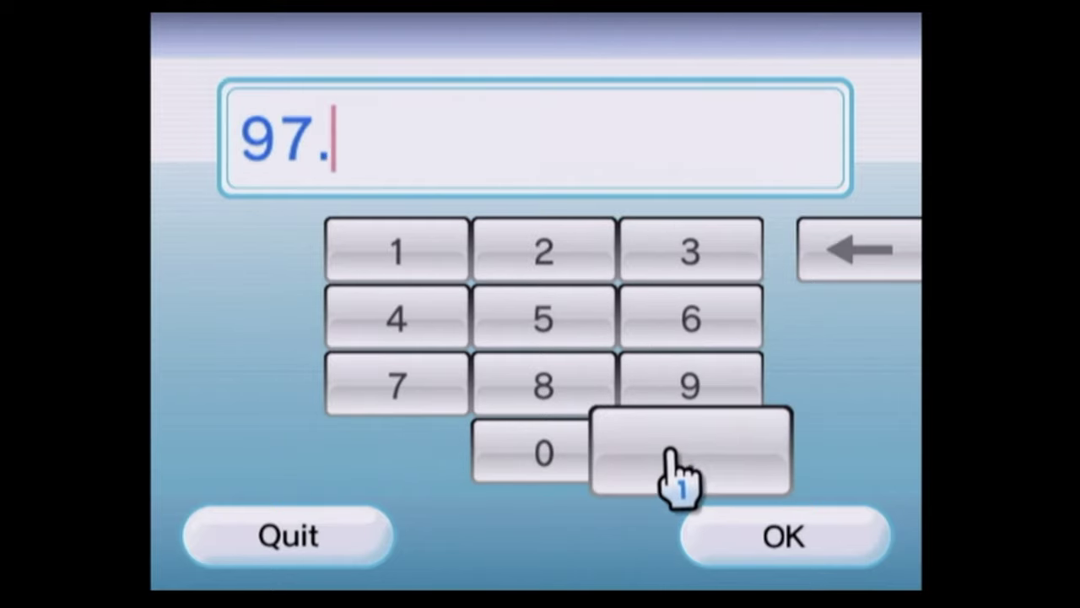
{"action": "left_click", "coordinate": [397, 385]}
{"action": "left_click", "coordinate": [397, 318]}
{"action": "left_click", "coordinate": [671, 449]}
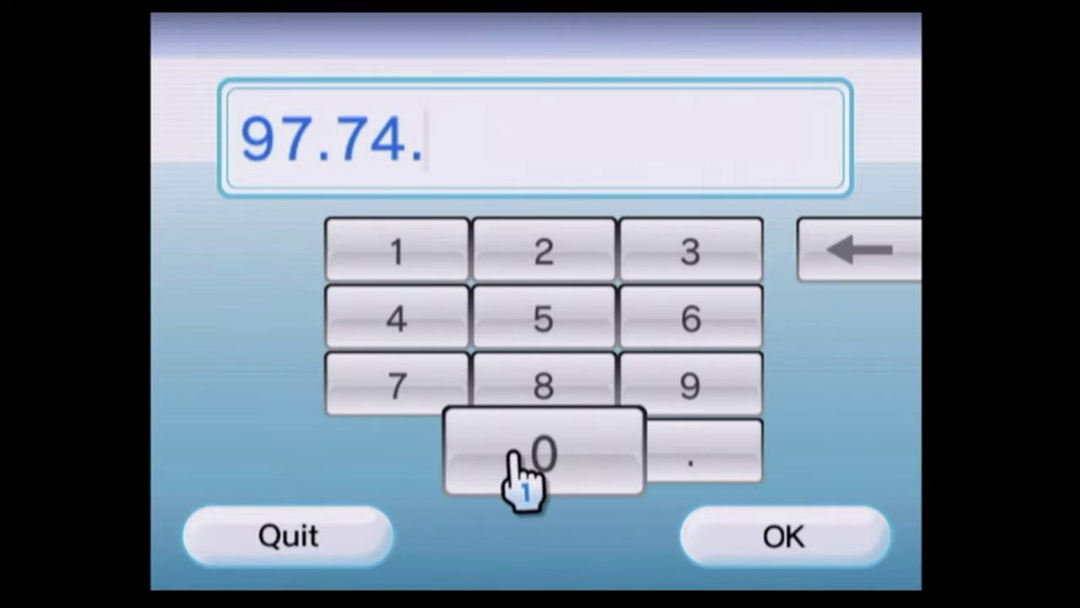
{"action": "left_click", "coordinate": [397, 251]}
{"action": "left_click", "coordinate": [519, 455]}
{"action": "left_click", "coordinate": [690, 251]}
{"action": "left_click", "coordinate": [691, 451]}
{"action": "left_click", "coordinate": [397, 251]}
{"action": "left_click", "coordinate": [397, 318]}
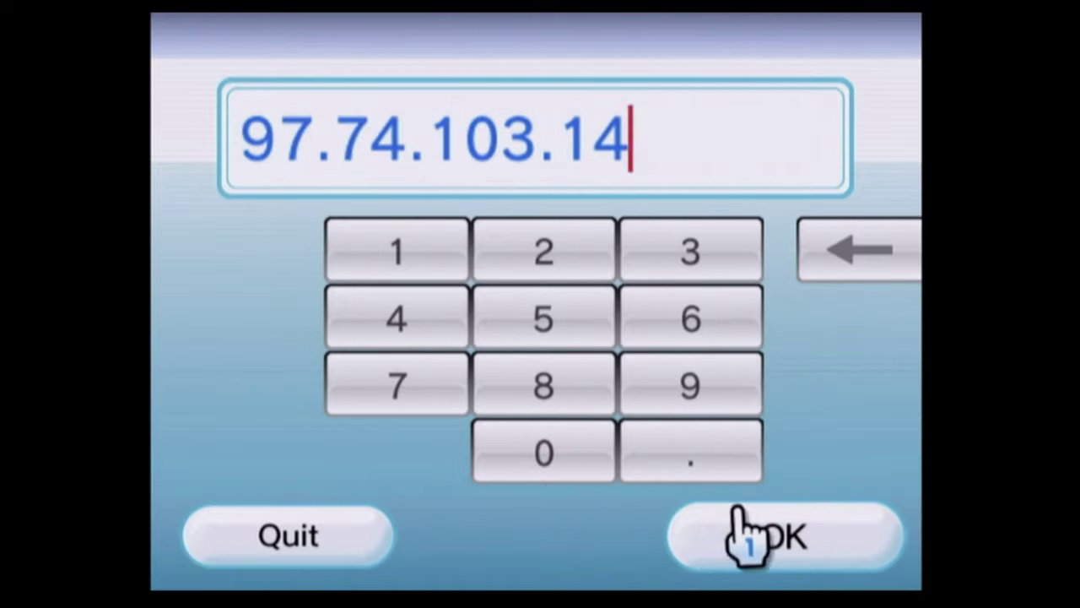
{"action": "left_click", "coordinate": [718, 540]}
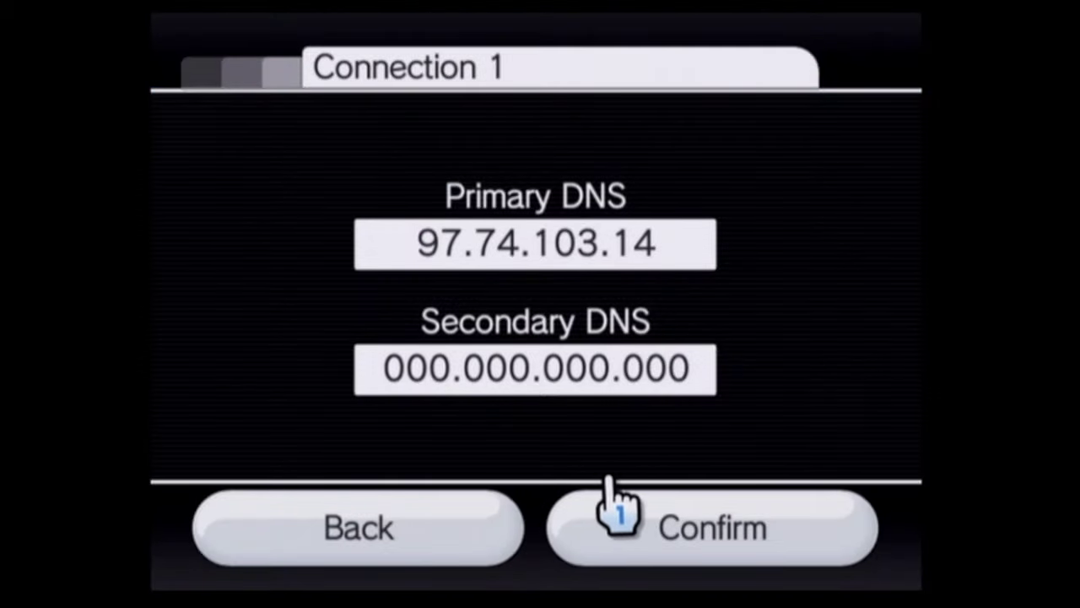
- Enter 173.201.71.14 as the Secondary DNS for Connection 1
{"action": "left_click", "coordinate": [555, 369]}
{"action": "left_click", "coordinate": [396, 251]}
{"action": "left_click", "coordinate": [397, 385]}
{"action": "left_click", "coordinate": [690, 250]}
{"action": "left_click", "coordinate": [690, 453]}
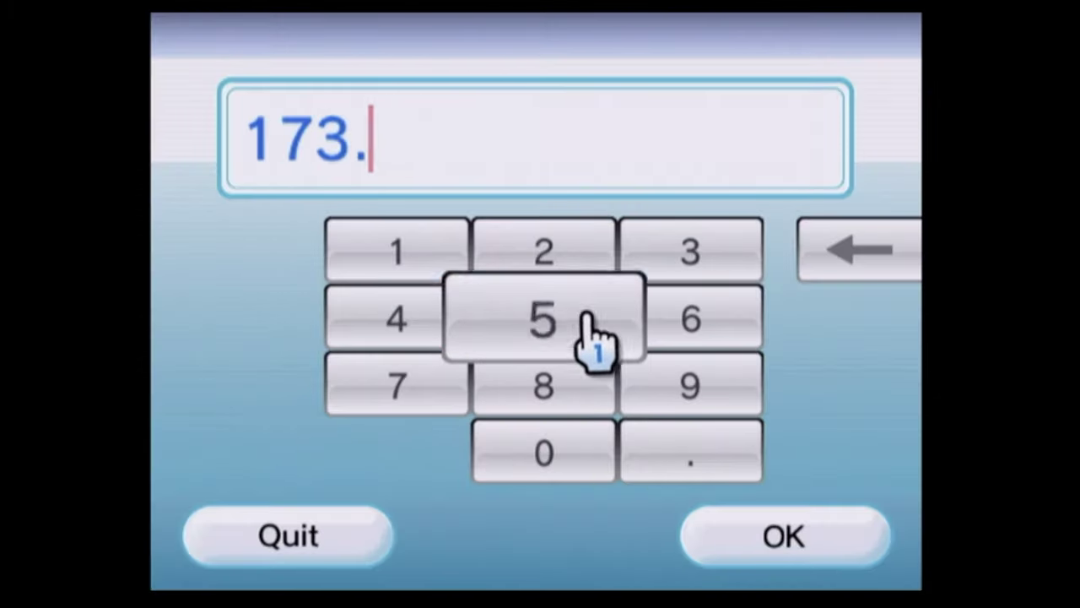
{"action": "left_click", "coordinate": [543, 250]}
{"action": "left_click", "coordinate": [543, 454]}
{"action": "left_click", "coordinate": [397, 251]}
{"action": "left_click", "coordinate": [690, 453]}
{"action": "left_click", "coordinate": [397, 386]}
{"action": "left_click", "coordinate": [396, 251]}
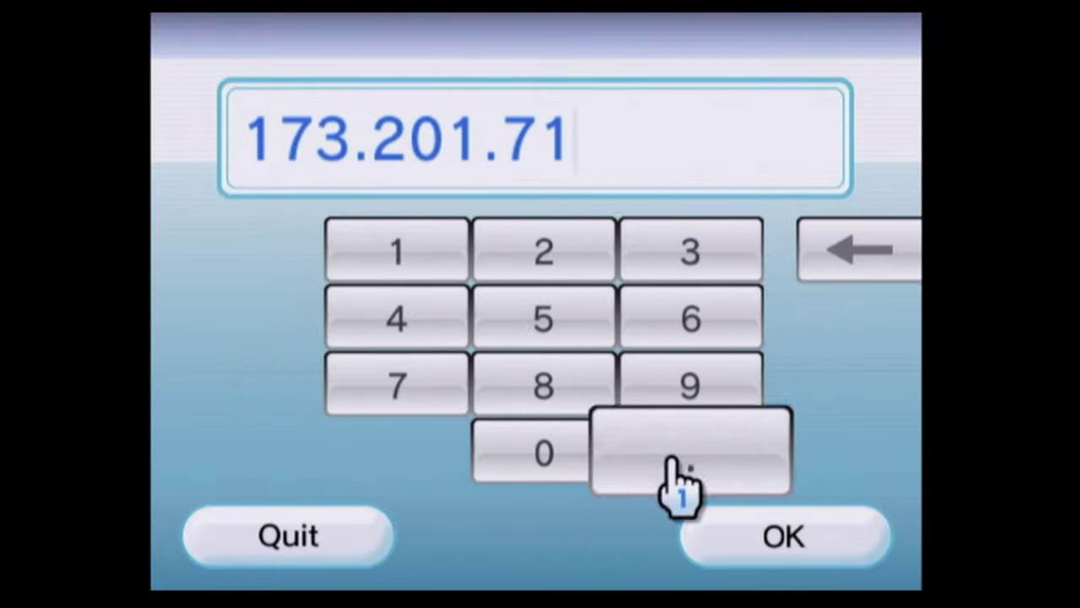
{"action": "left_click", "coordinate": [690, 453]}
{"action": "left_click", "coordinate": [396, 250]}
{"action": "left_click", "coordinate": [397, 318]}
{"action": "left_click", "coordinate": [736, 550]}
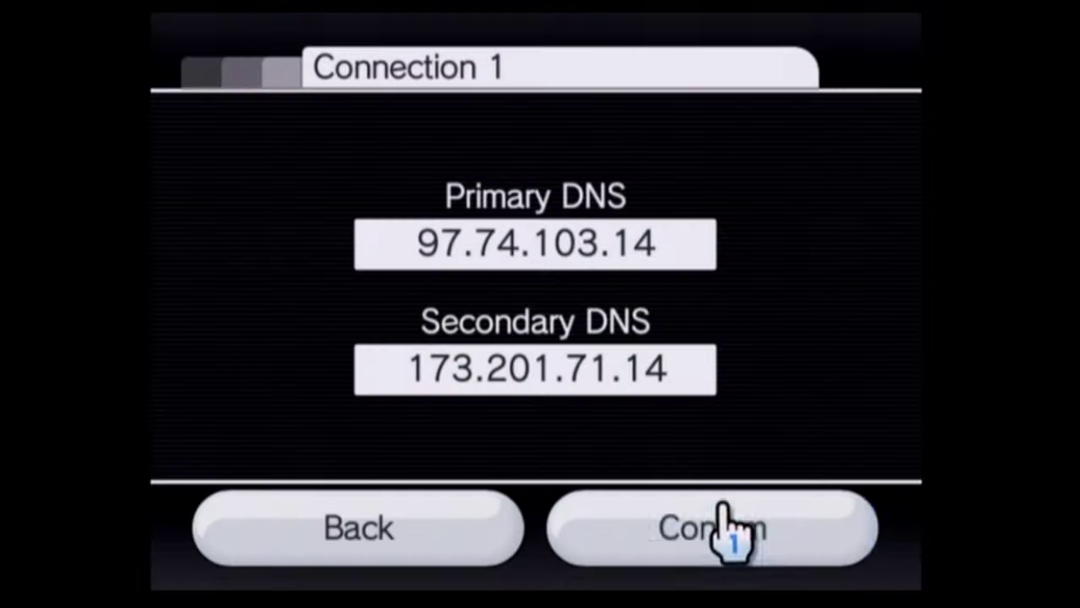
- Confirm the DNS addresses, save Connection 1's settings and run the connection test
{"action": "left_click", "coordinate": [710, 525]}
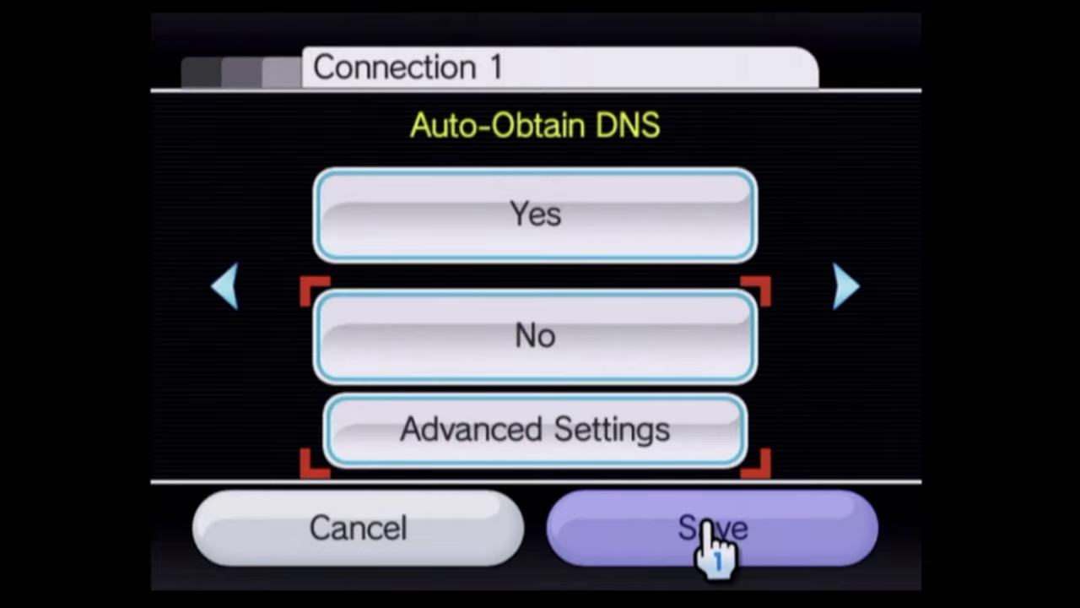
{"action": "left_click", "coordinate": [728, 519]}
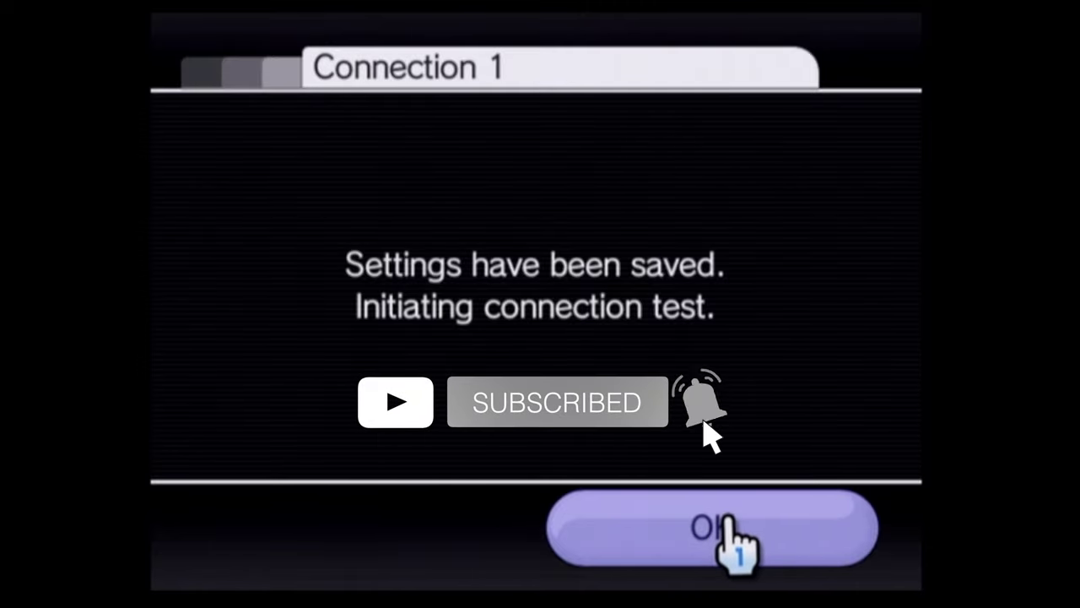
{"action": "left_click", "coordinate": [726, 519]}
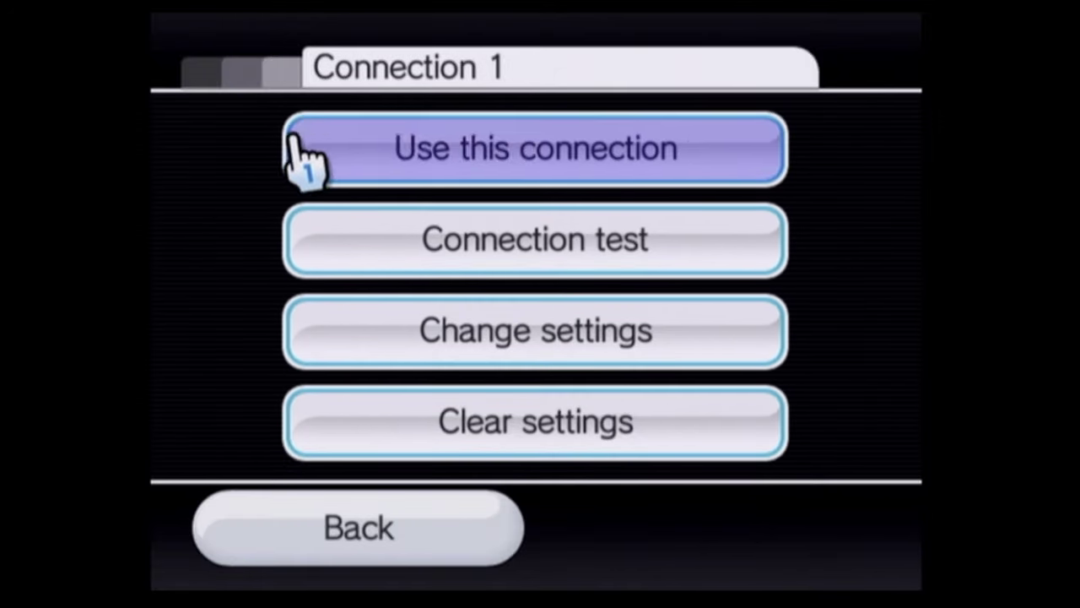
- Return to the Internet settings and open the User Agreements, agreeing to use the Wii Shop Channel and WiiConnect24
{"action": "left_click", "coordinate": [277, 507]}
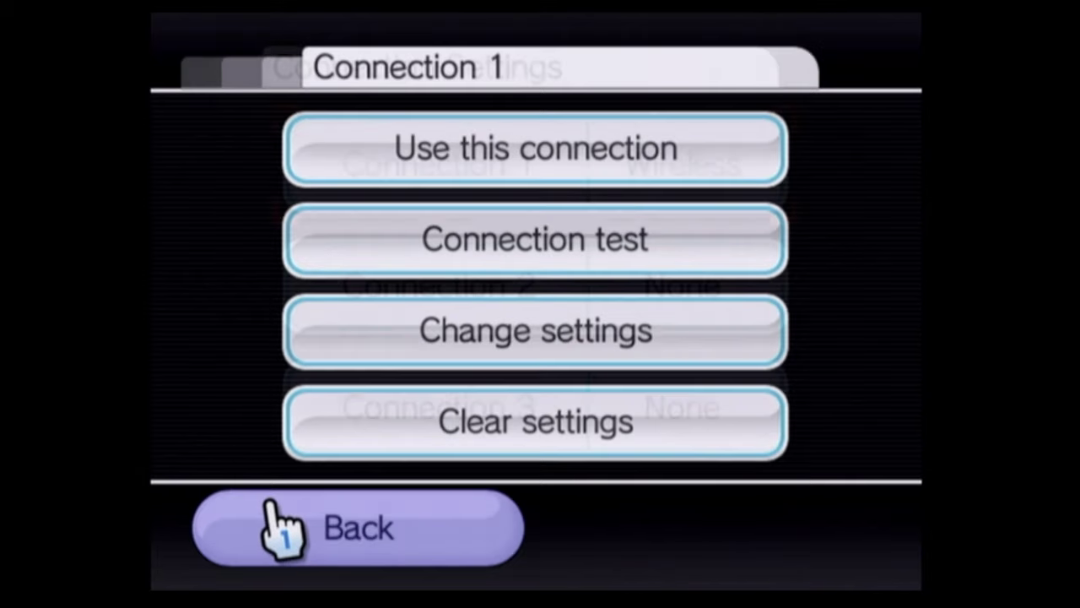
{"action": "left_click", "coordinate": [342, 519]}
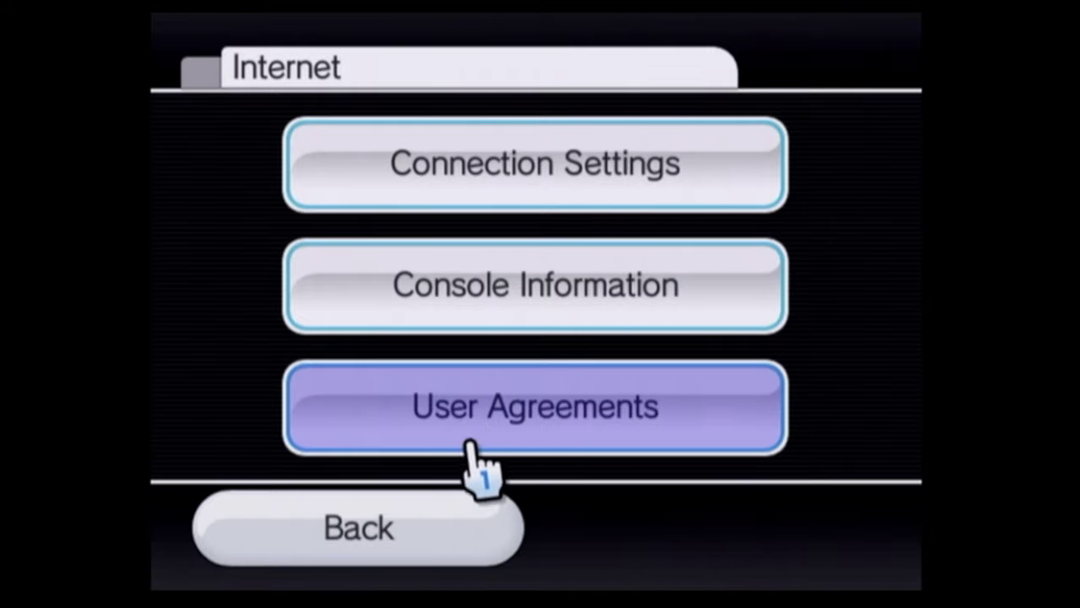
{"action": "left_click", "coordinate": [486, 405]}
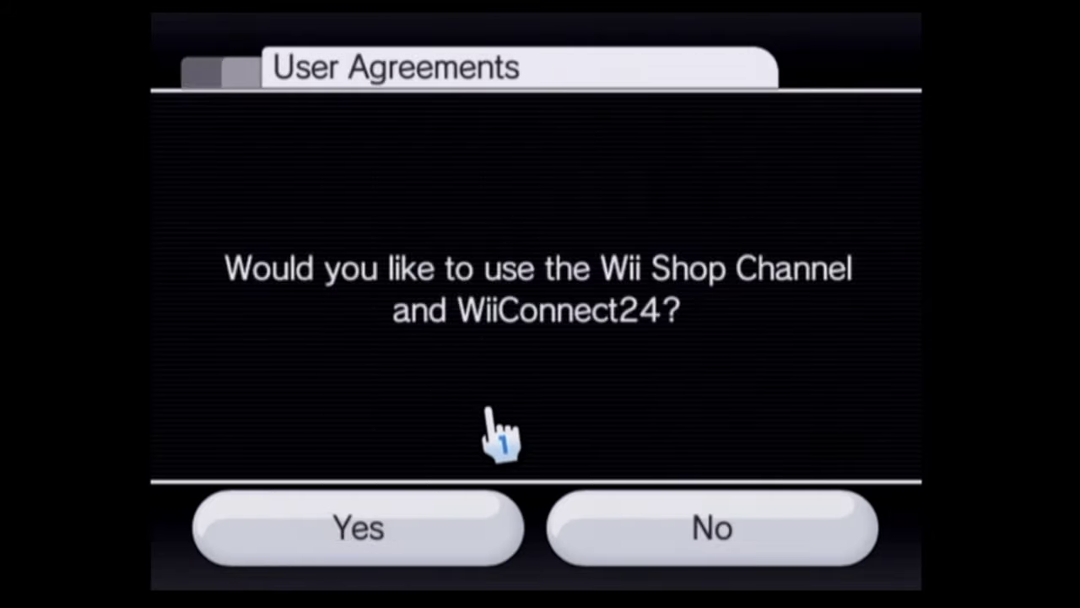
{"action": "left_click", "coordinate": [439, 532]}
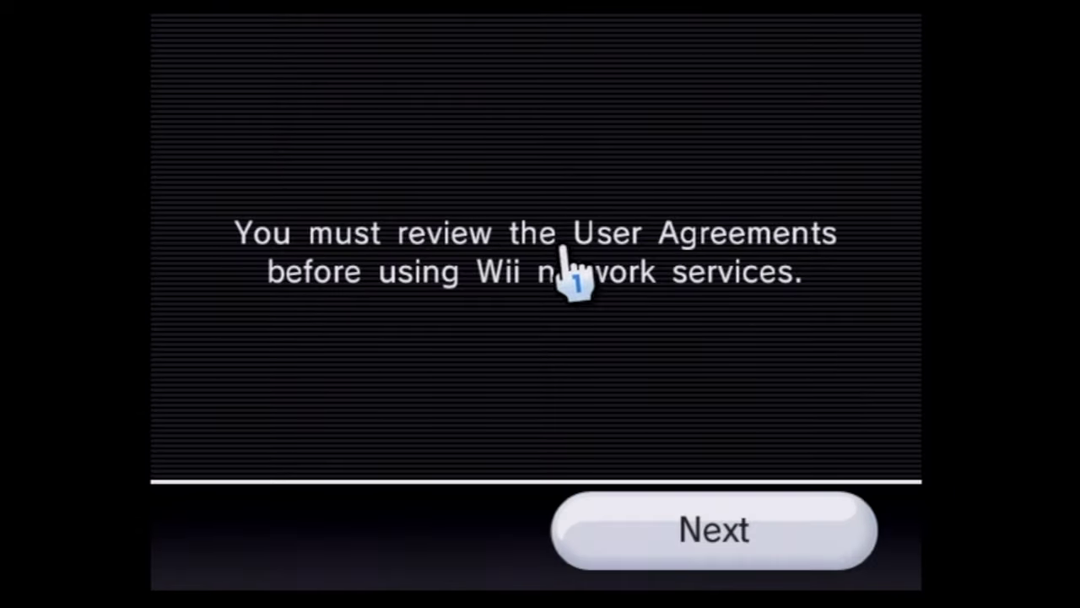
{"action": "left_click", "coordinate": [728, 519]}
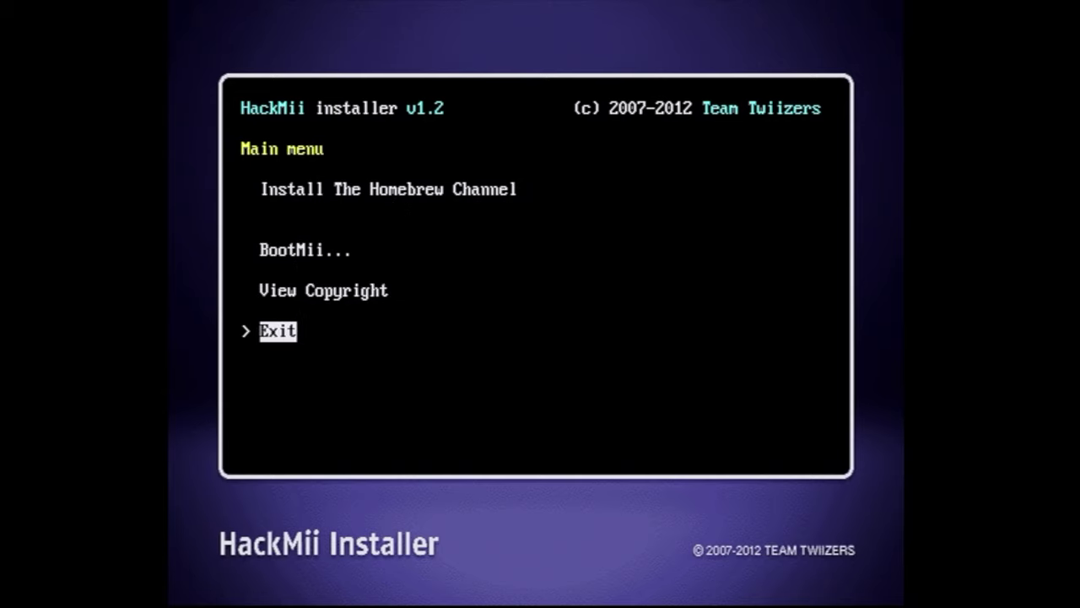
- Install The Homebrew Channel from the HackMii Installer's main menu and continue once the installation ends
{"action": "key", "text": "Up"}
{"action": "key", "text": "Up"}
{"action": "key", "text": "Up"}
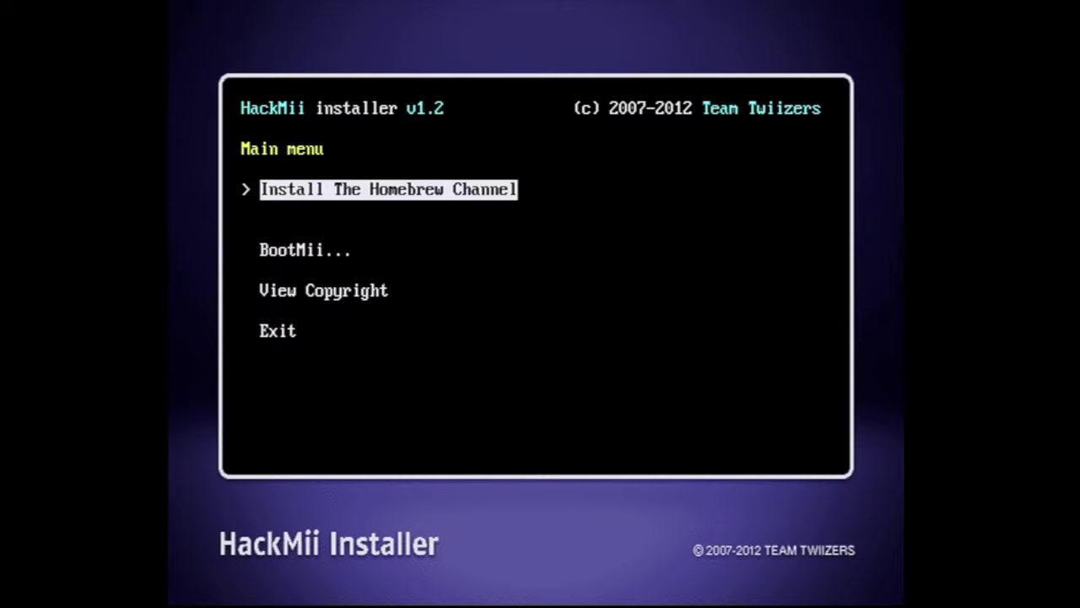
{"action": "key", "text": "Return"}
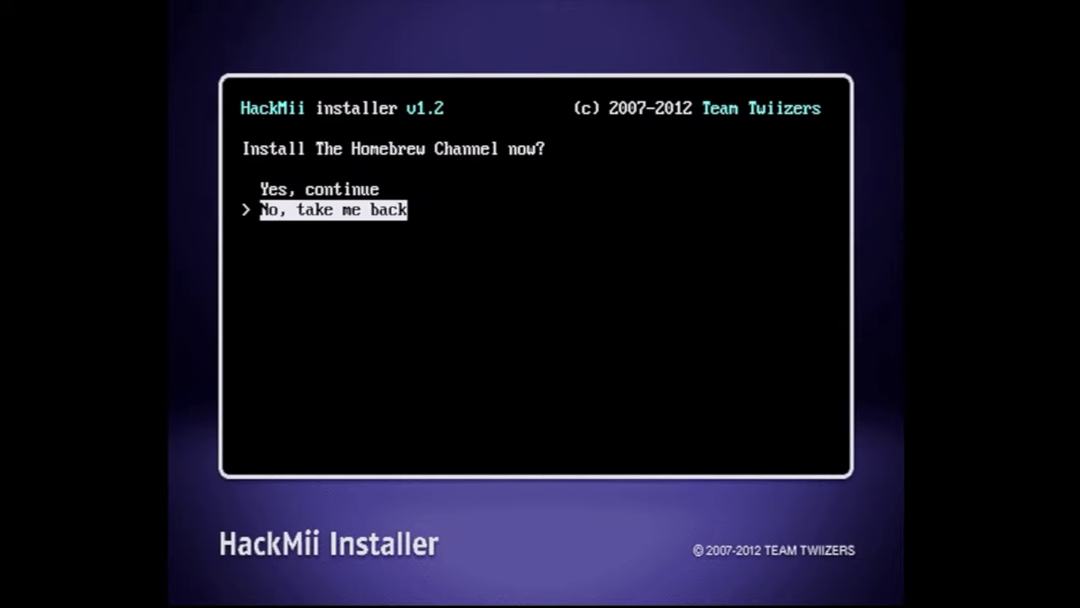
{"action": "key", "text": "Up"}
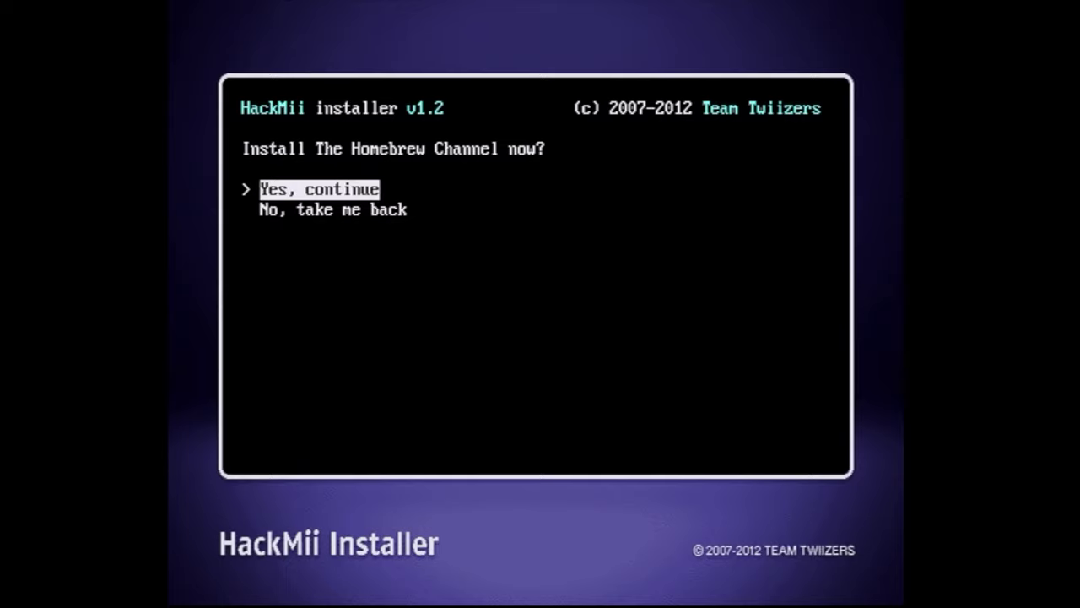
{"action": "key", "text": "Return"}
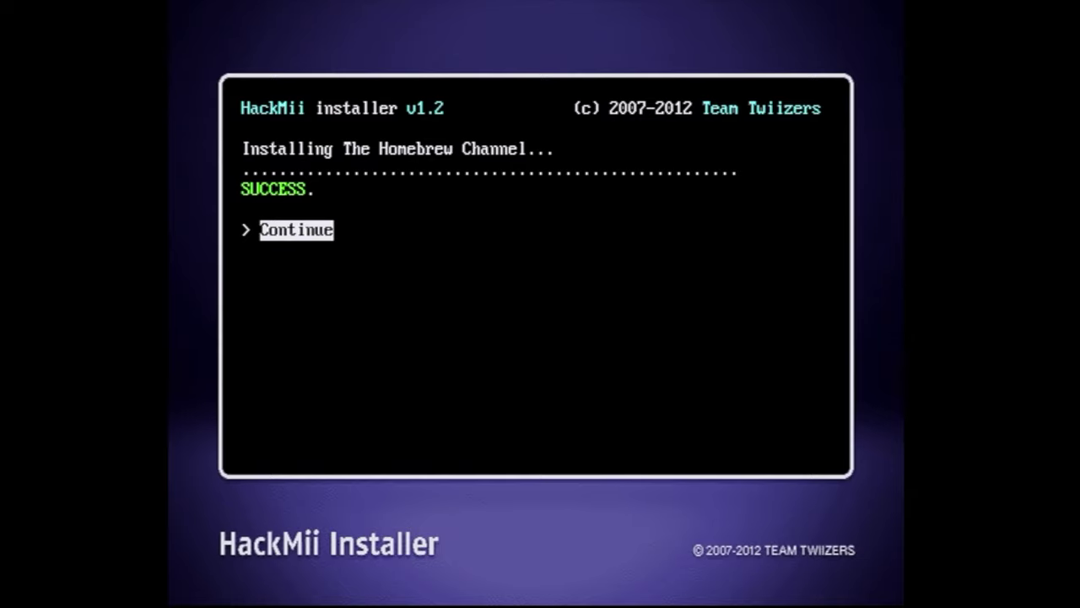
{"action": "key", "text": "Return"}
- Prepare the SD card from the BootMii menu, agreeing to write the runtime files, and continue once that ends
{"action": "key", "text": "Down"}
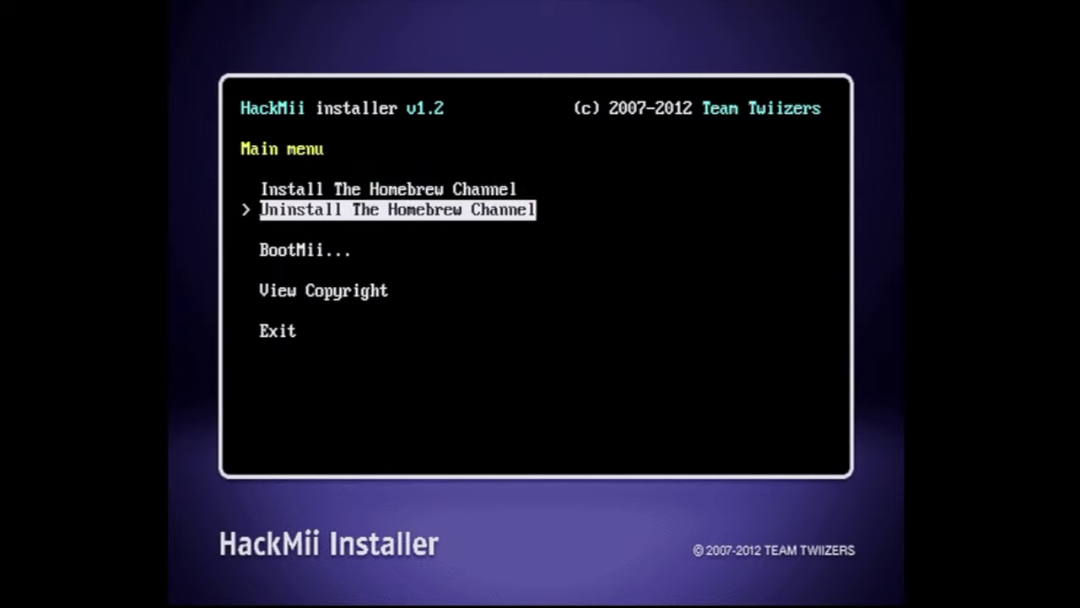
{"action": "key", "text": "Down"}
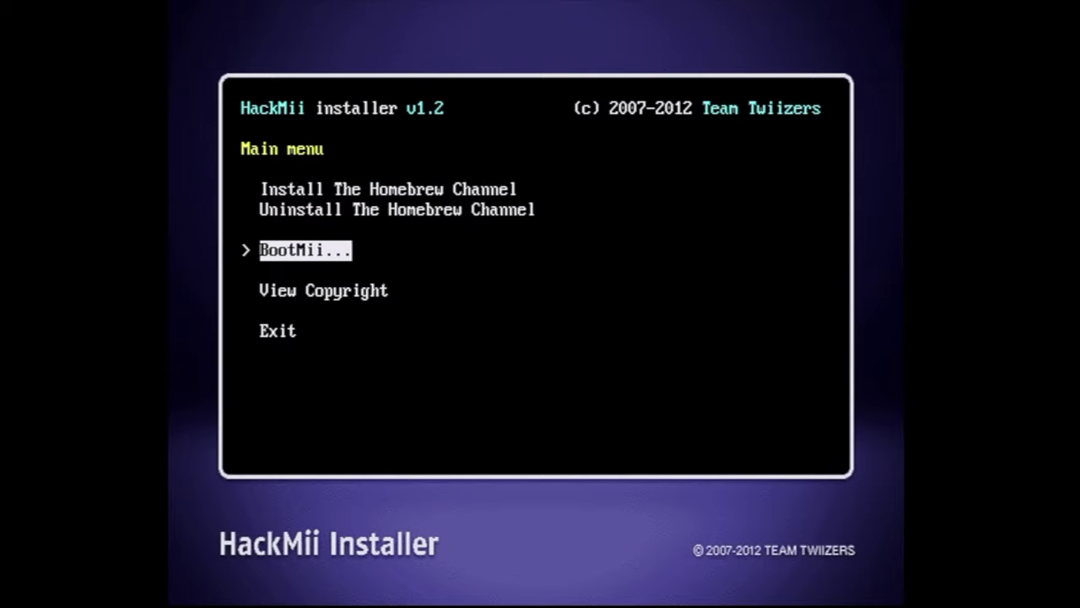
{"action": "key", "text": "Return"}
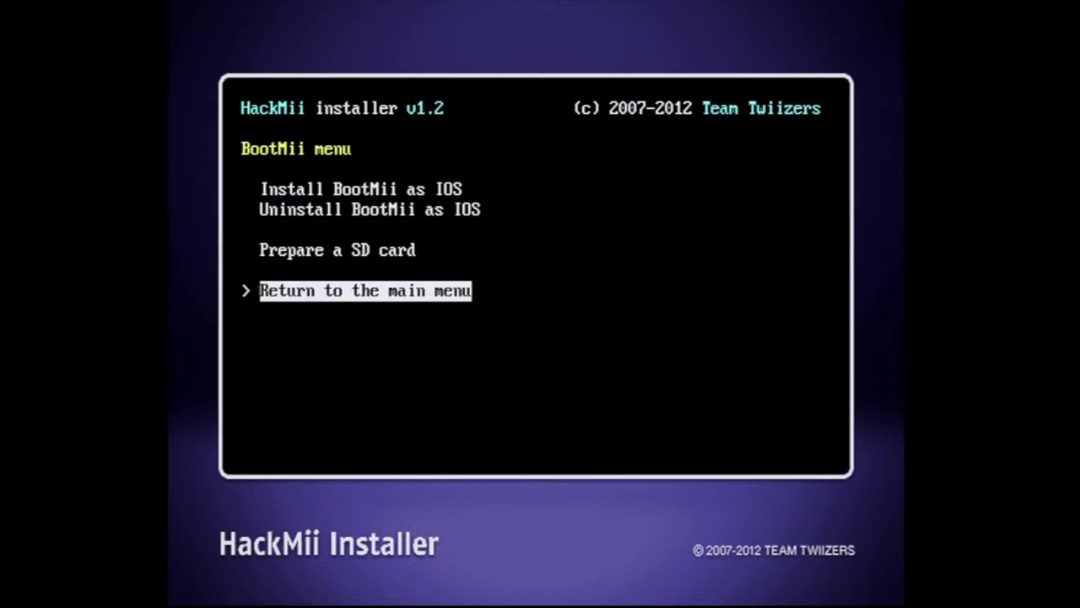
{"action": "key", "text": "Up"}
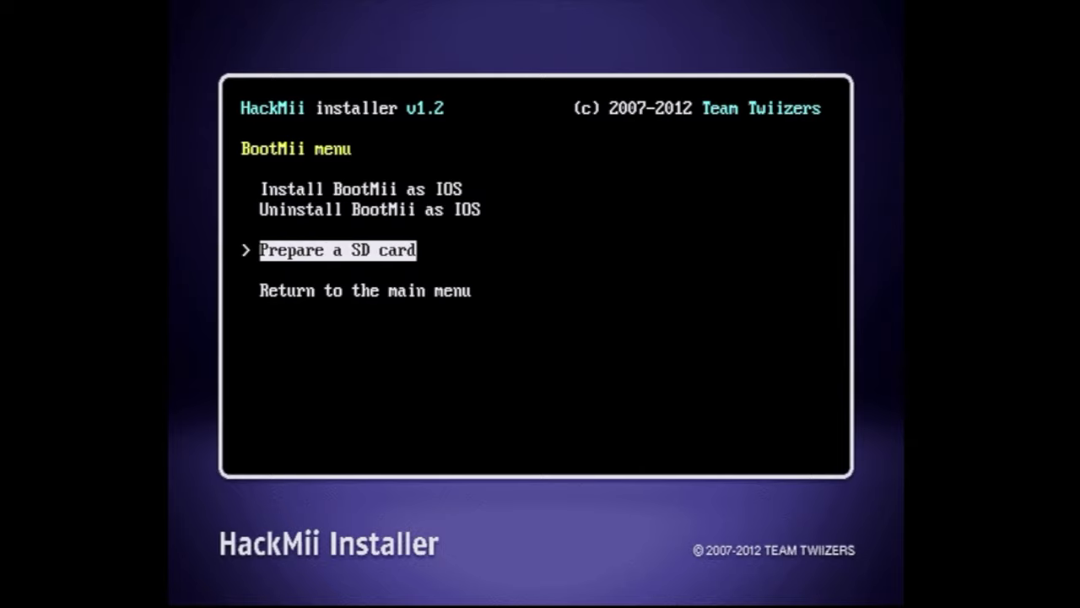
{"action": "key", "text": "Return"}
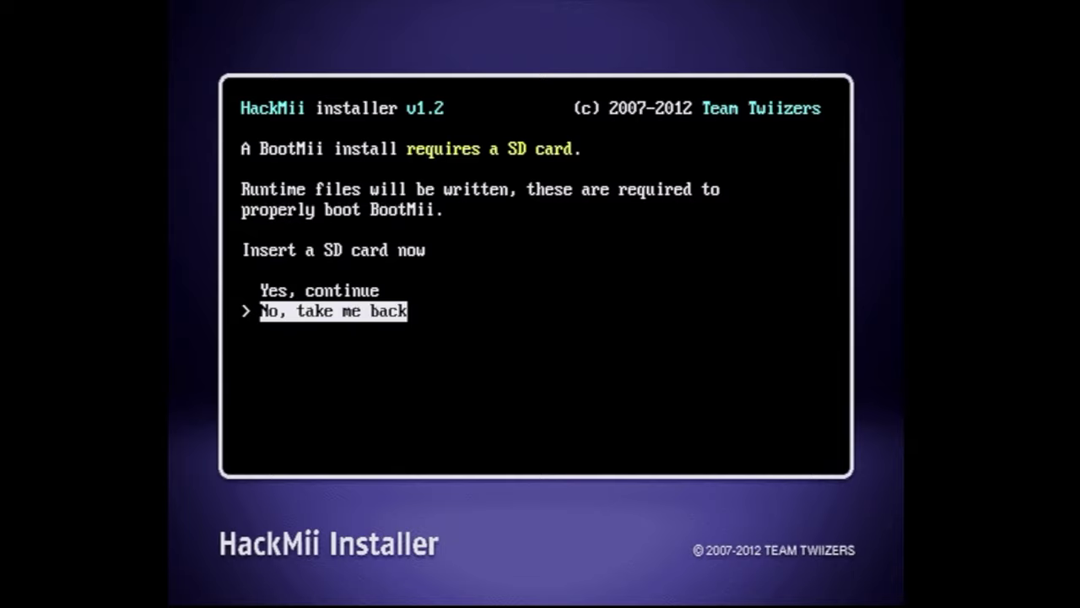
{"action": "key", "text": "Up"}
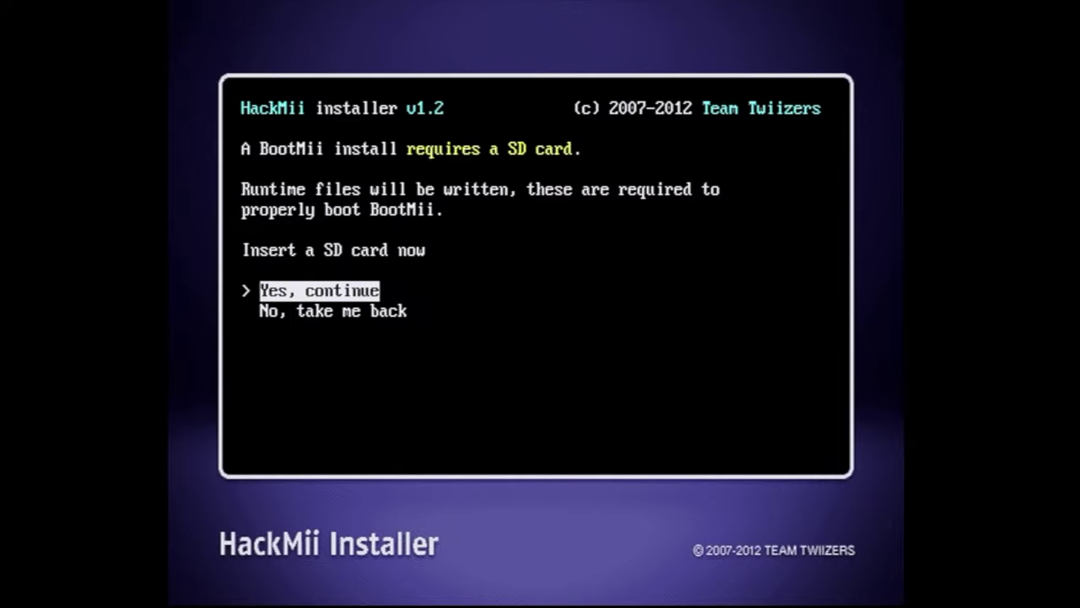
{"action": "key", "text": "Return"}
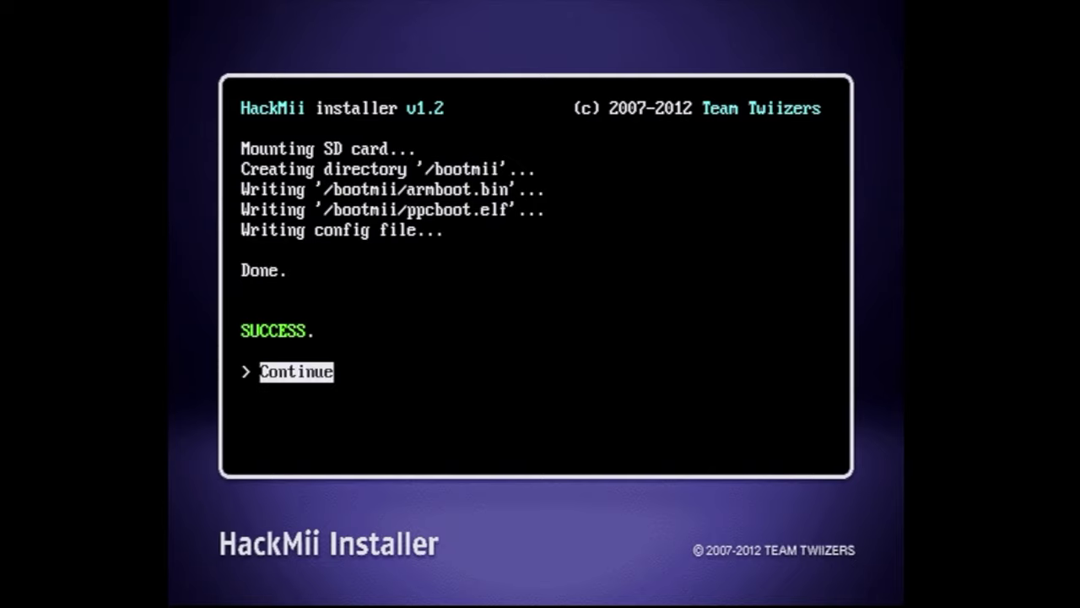
{"action": "key", "text": "Return"}
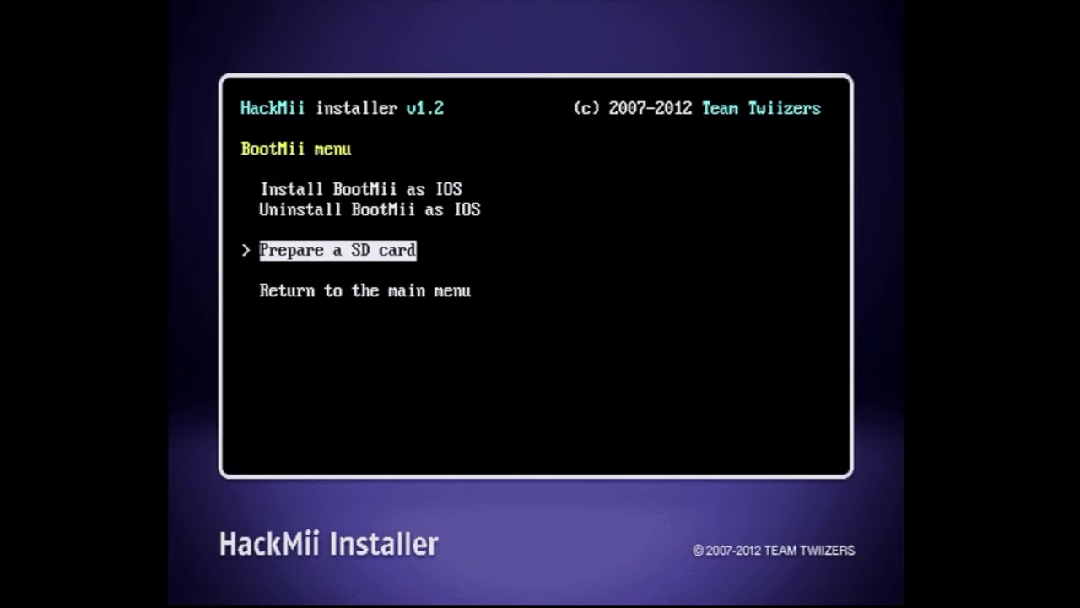
- Install BootMii as IOS, confirming both the SD card prompt and the installation prompt, and return to the BootMii menu
{"action": "key", "text": "Up"}
{"action": "key", "text": "Up"}
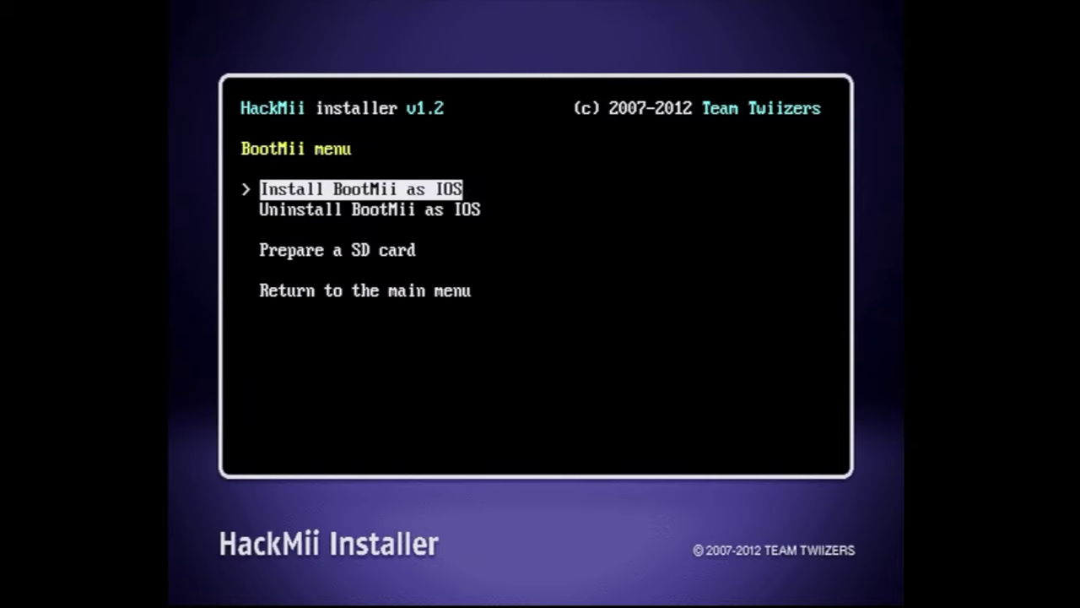
{"action": "key", "text": "Return"}
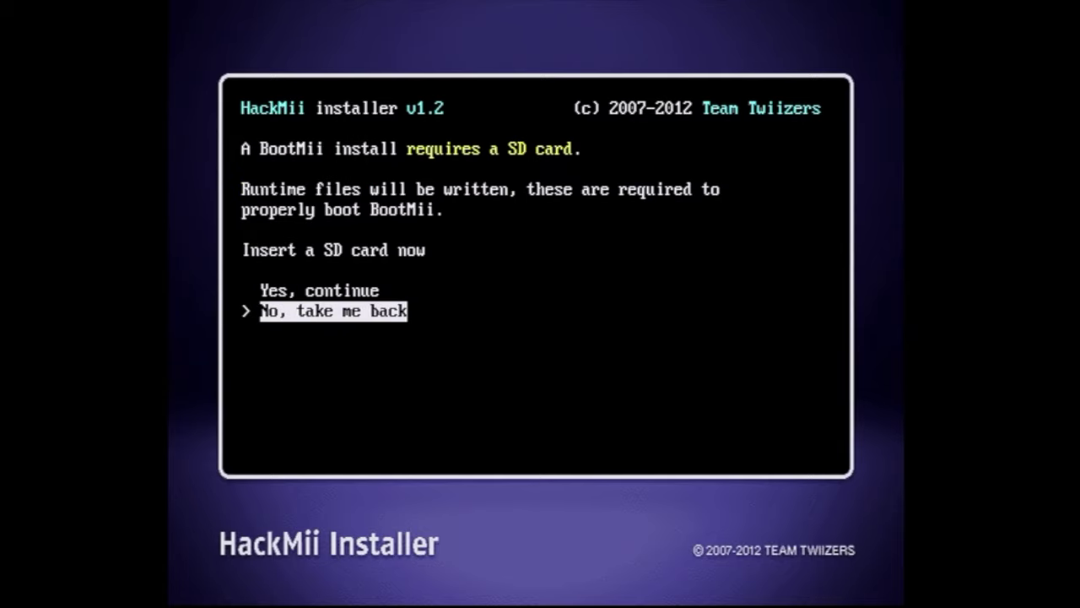
{"action": "key", "text": "Up"}
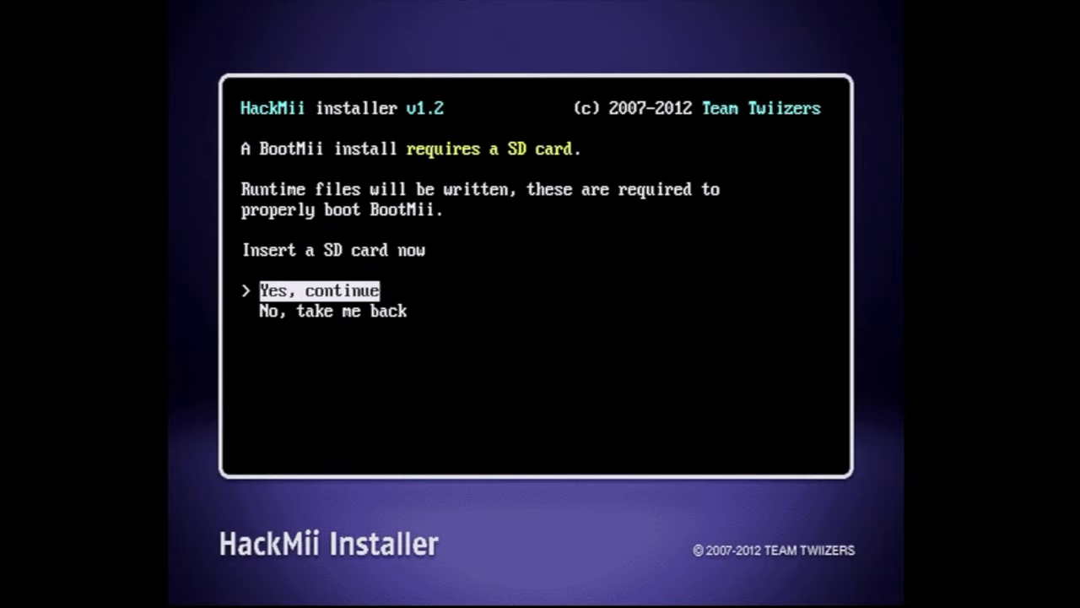
{"action": "key", "text": "Return"}
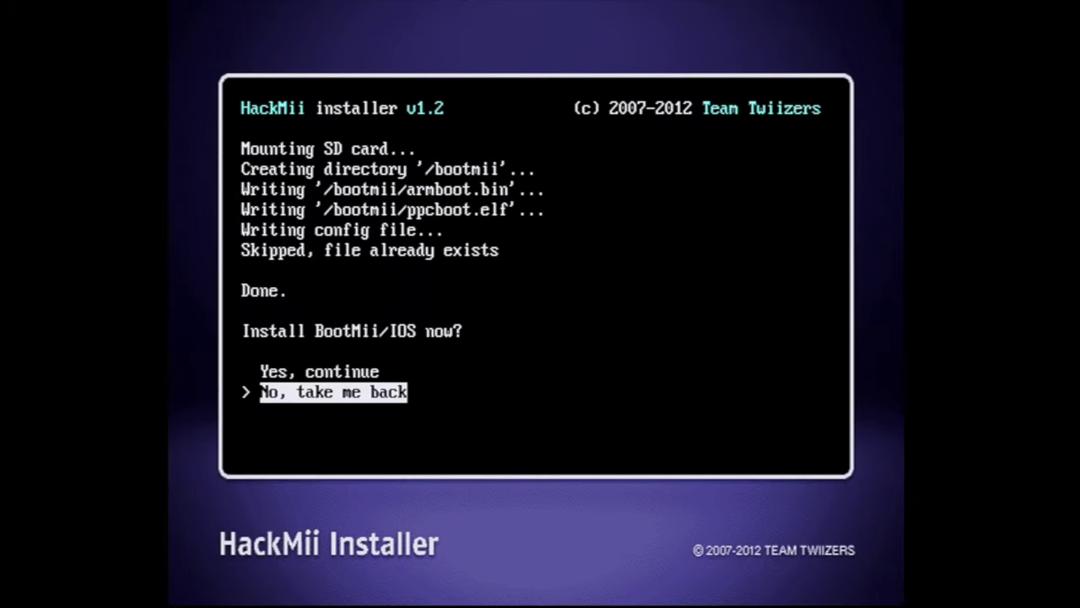
{"action": "key", "text": "Up"}
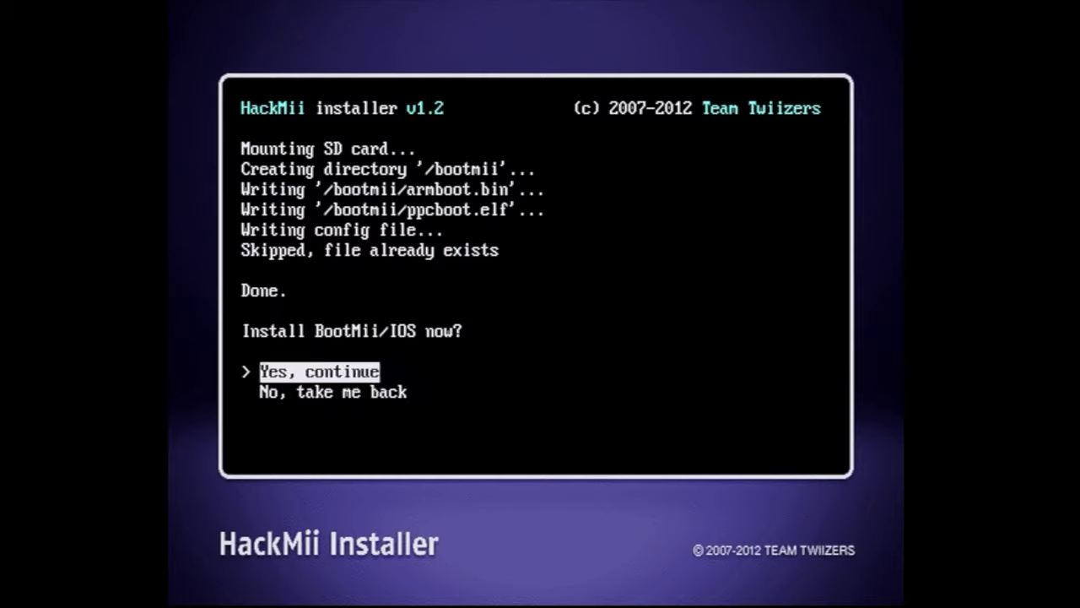
{"action": "key", "text": "Return"}
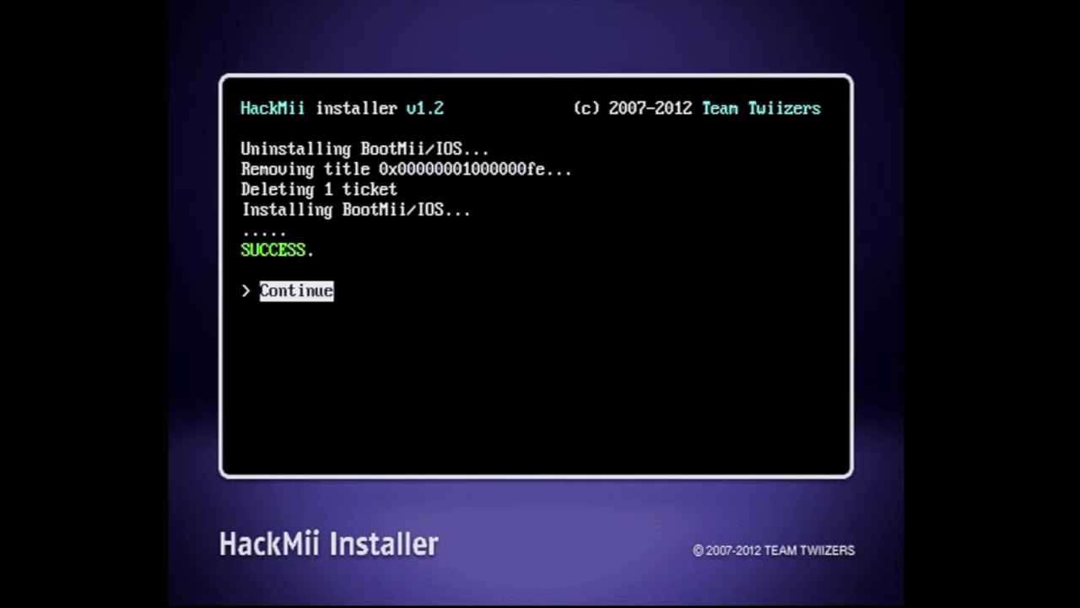
{"action": "key", "text": "Return"}
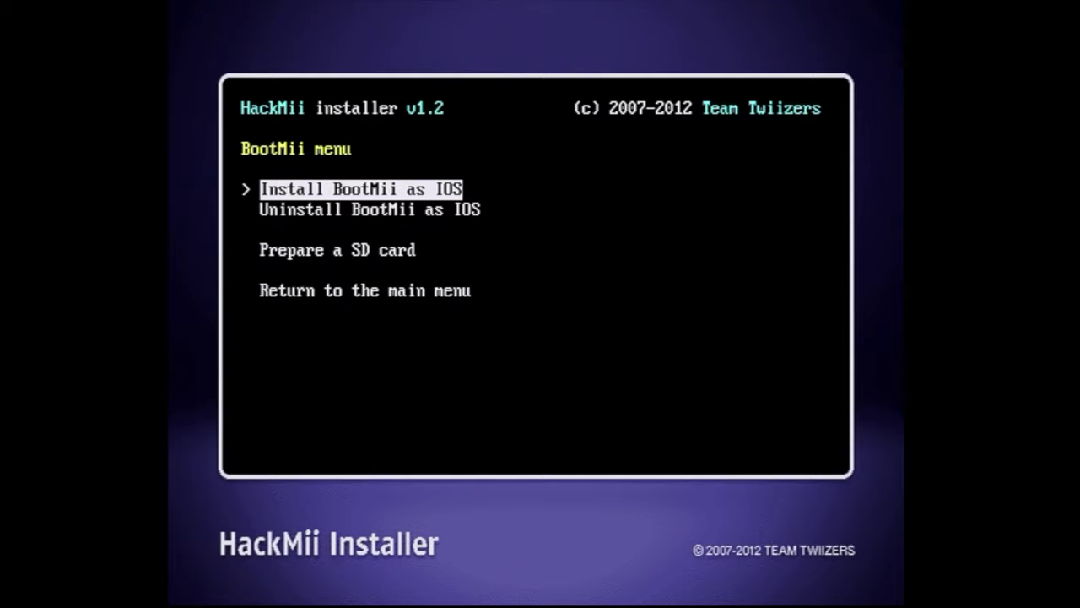
- Return to the HackMii Installer's main menu and exit the installer to The Homebrew Channel
{"action": "key", "text": "Down"}
{"action": "key", "text": "Down"}
{"action": "key", "text": "Down"}
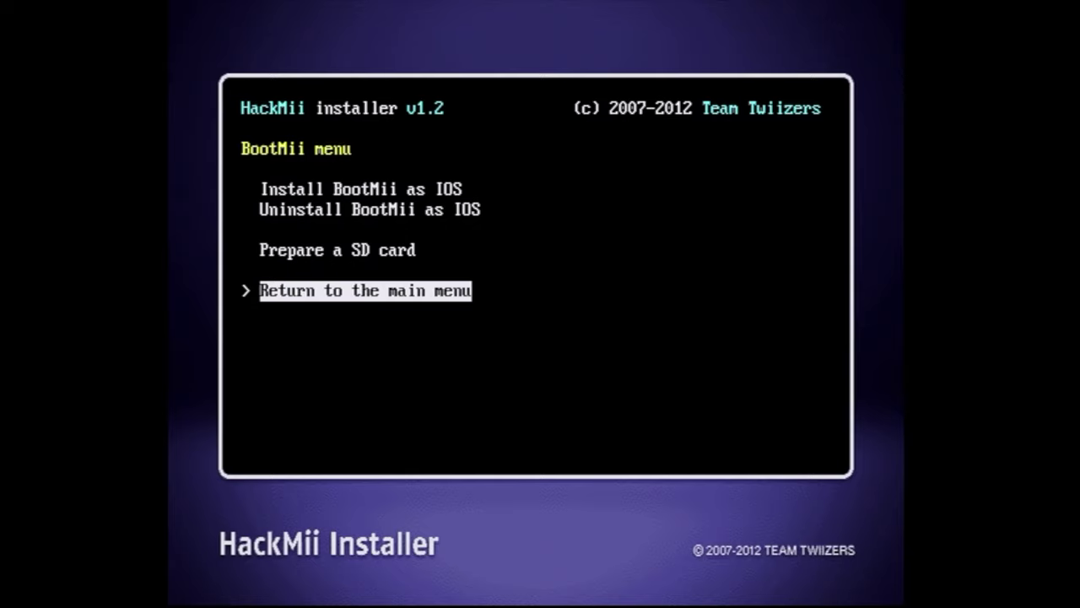
{"action": "key", "text": "Return"}
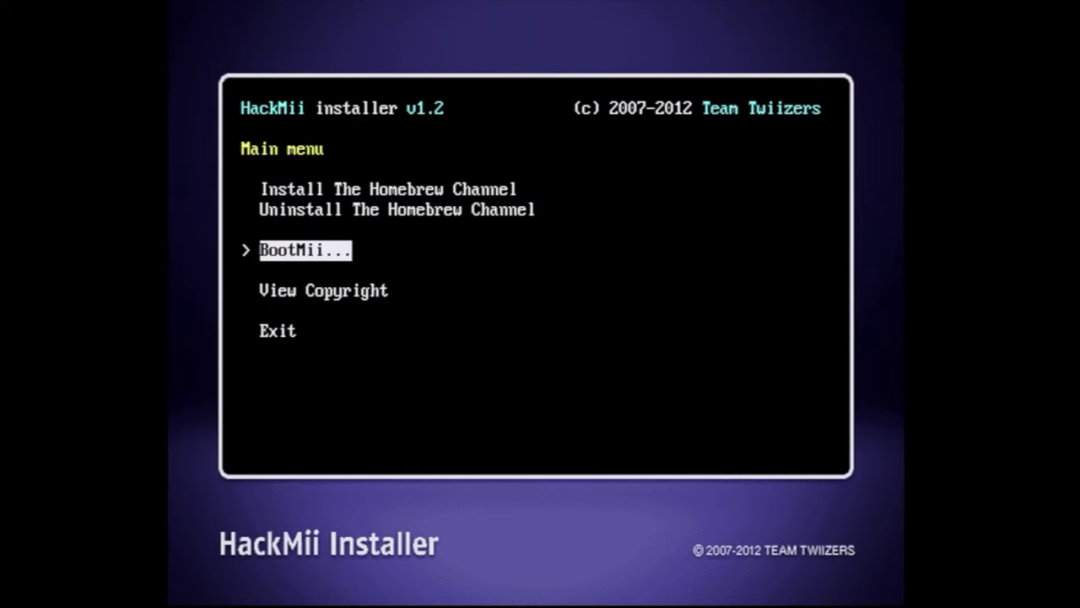
{"action": "key", "text": "Down"}
{"action": "key", "text": "Down"}
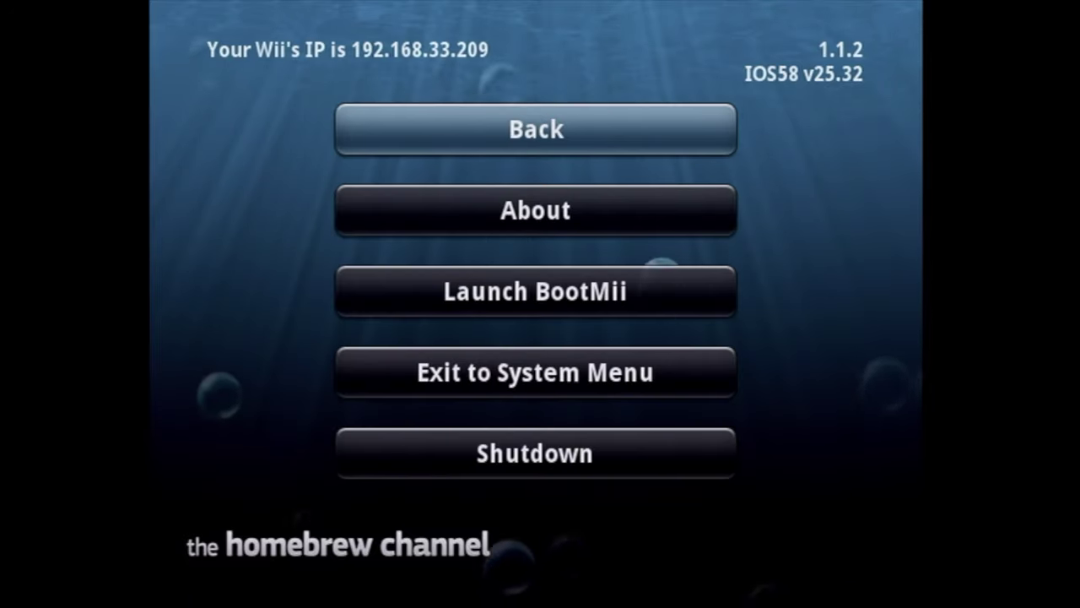
- Launch BootMii from The Homebrew Channel's options
{"action": "key", "text": "Down"}
{"action": "key", "text": "Down"}
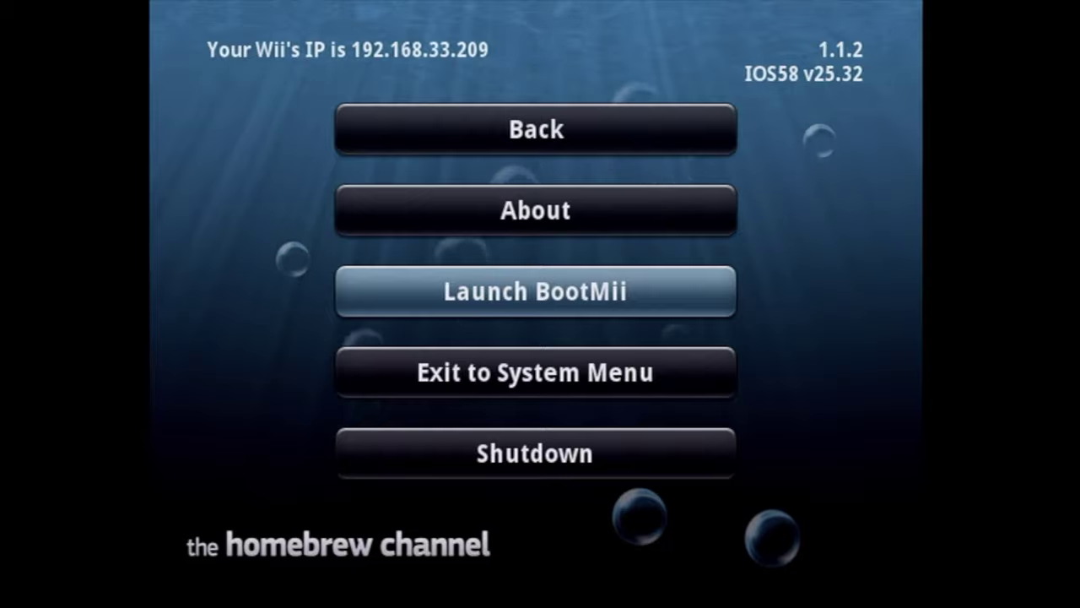
{"action": "key", "text": "Return"}
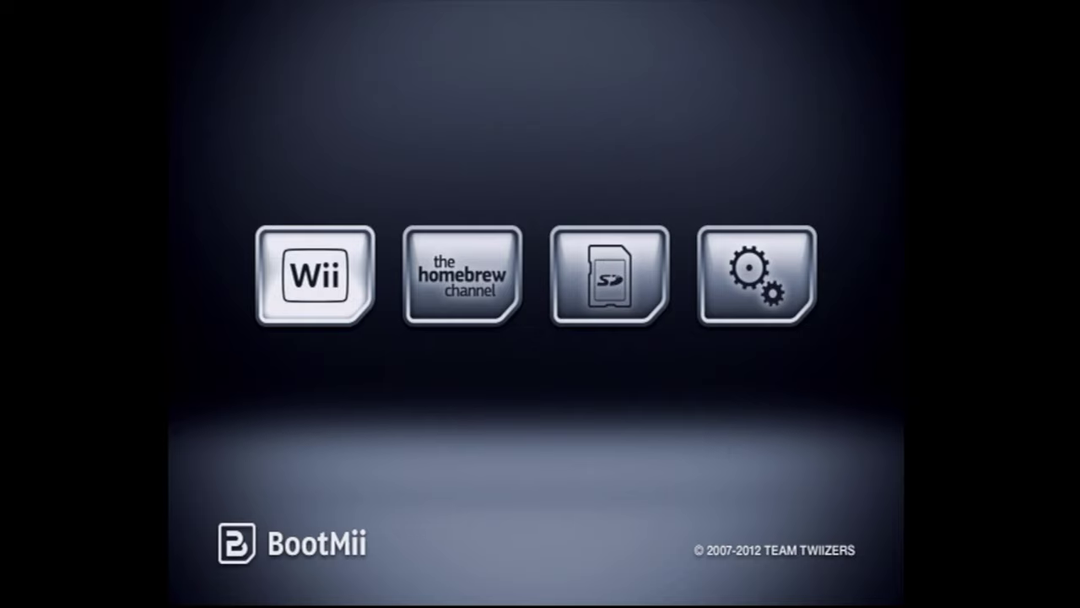
- Back up the Wii's internal memory to the SD card from BootMii's settings, including verification, and exit the backup screen
{"action": "key", "text": "Right"}
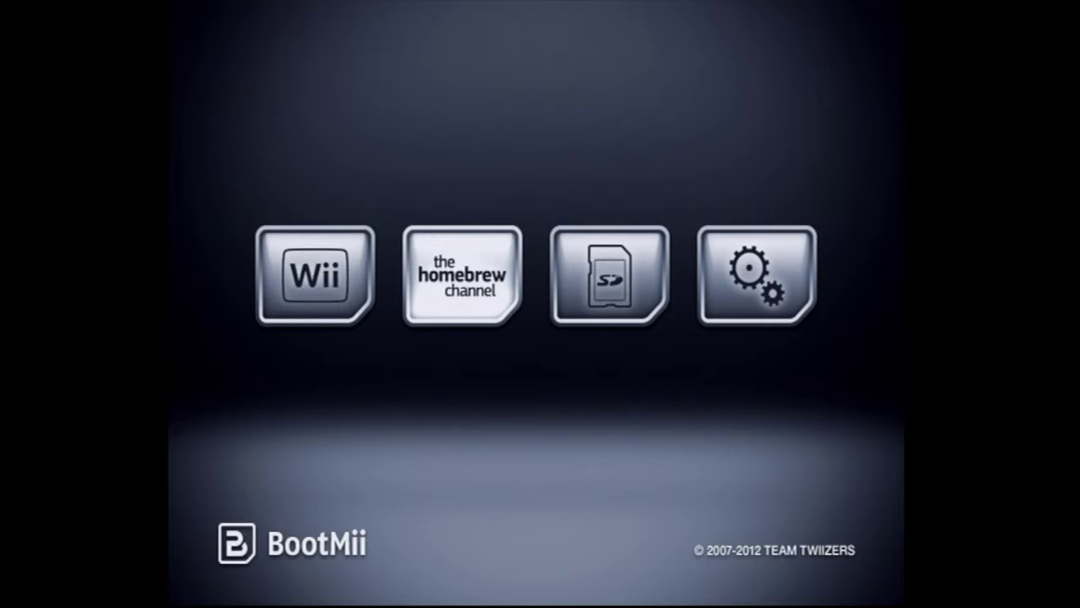
{"action": "key", "text": "Right"}
{"action": "key", "text": "Right"}
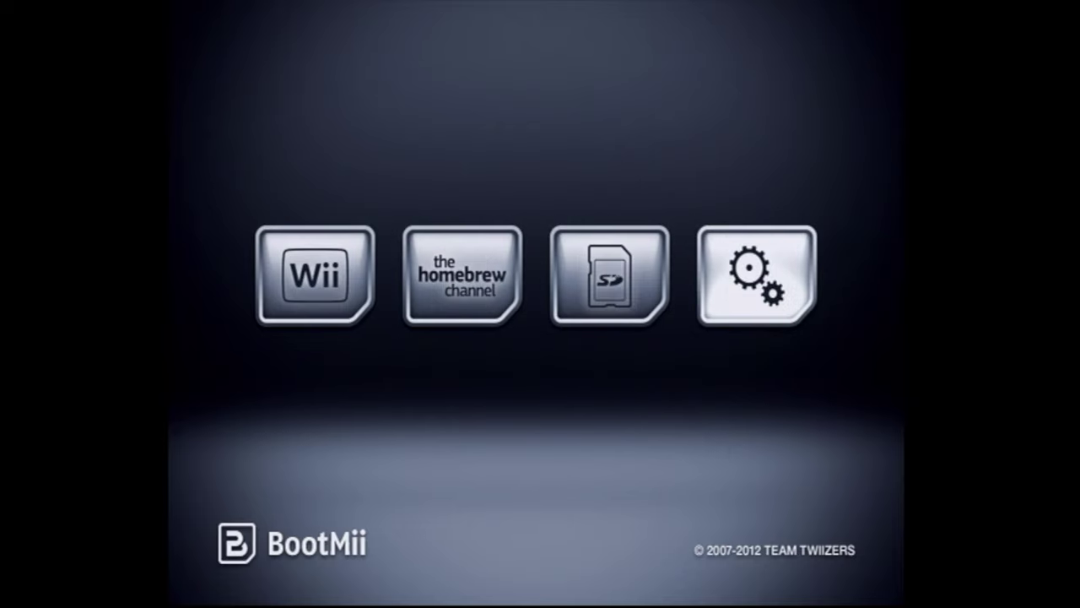
{"action": "key", "text": "Return"}
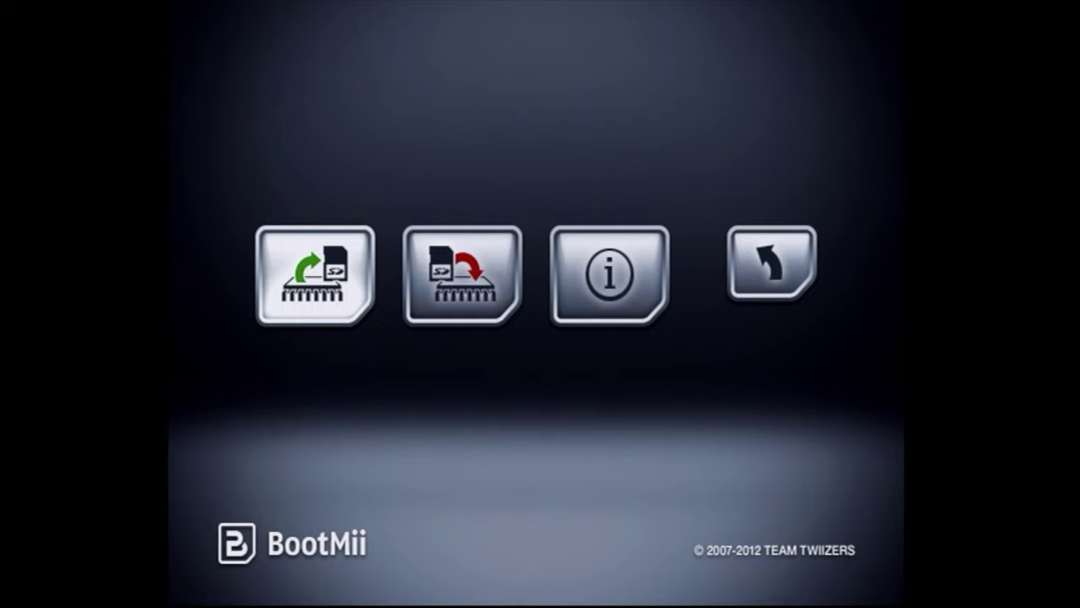
{"action": "key", "text": "Return"}
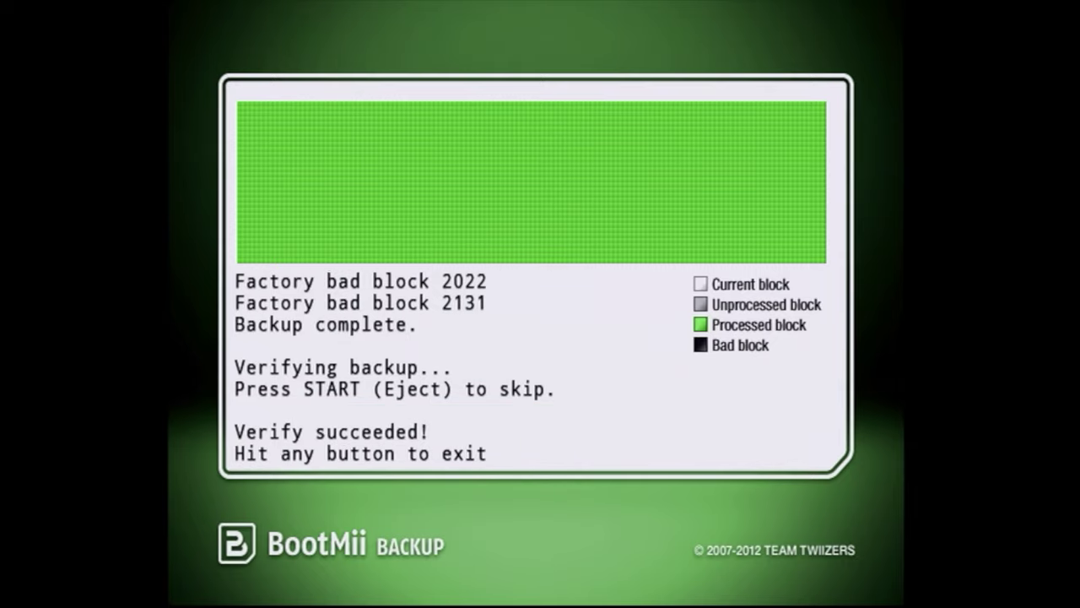
{"action": "key", "text": "Return"}
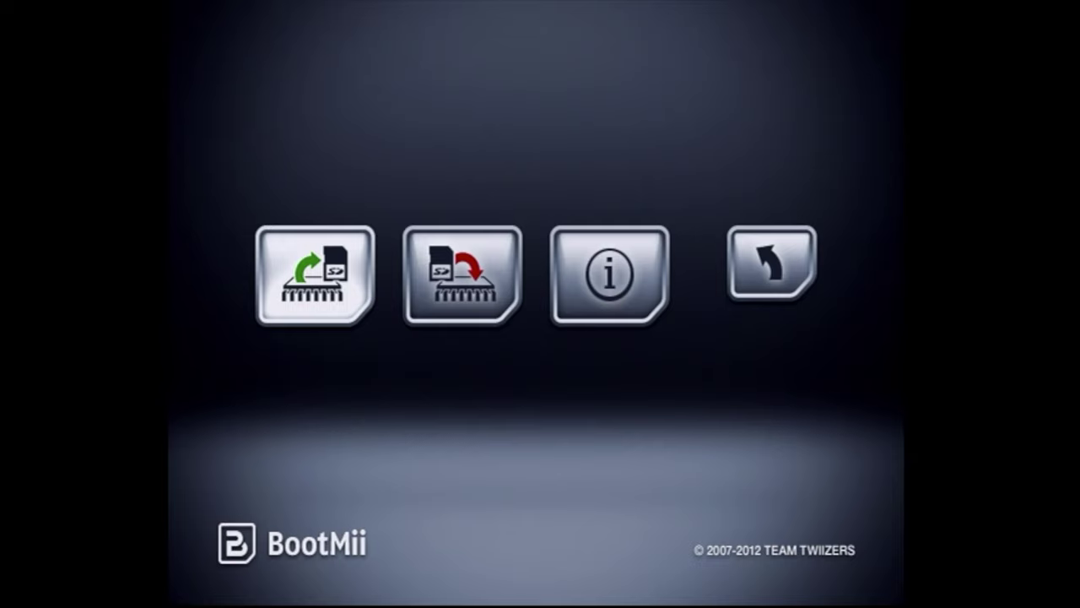
- Leave BootMii's backup and restore options and return to its main menu
{"action": "key", "text": "Right"}
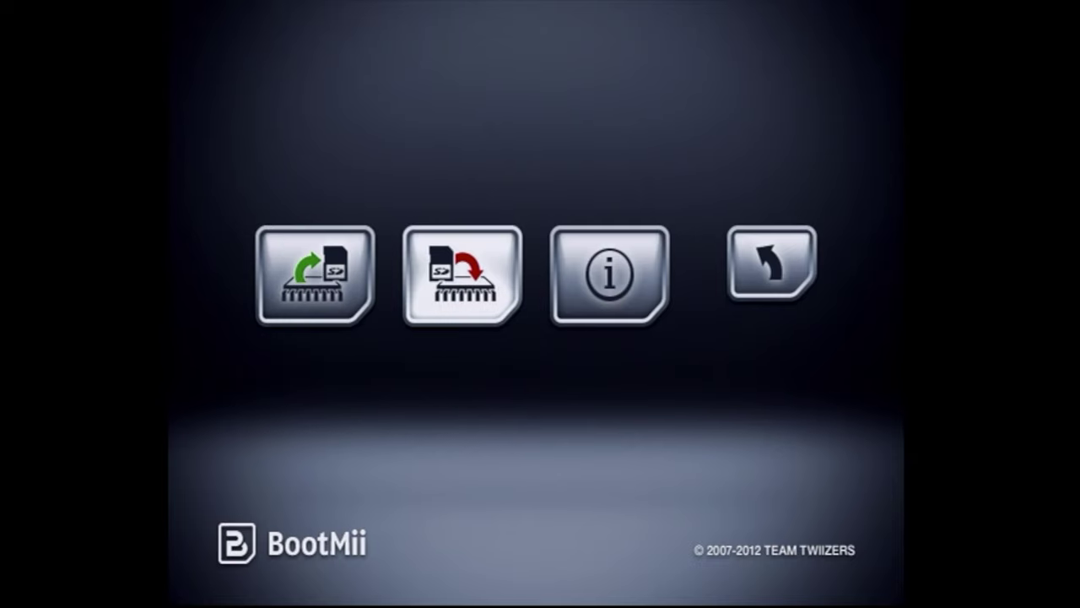
{"action": "key", "text": "Right"}
{"action": "key", "text": "Right"}
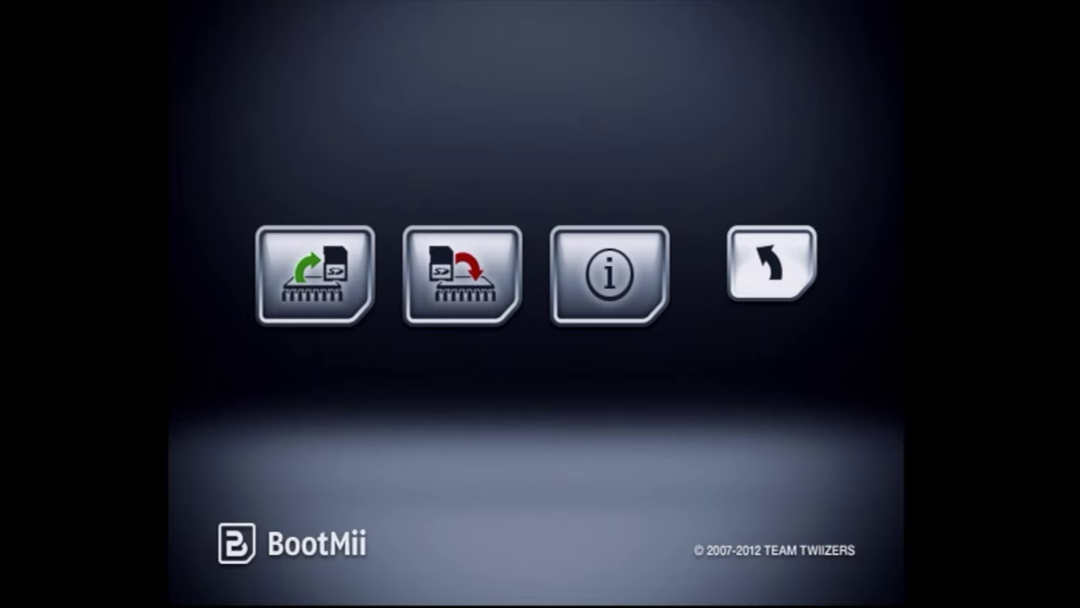
{"action": "key", "text": "Return"}
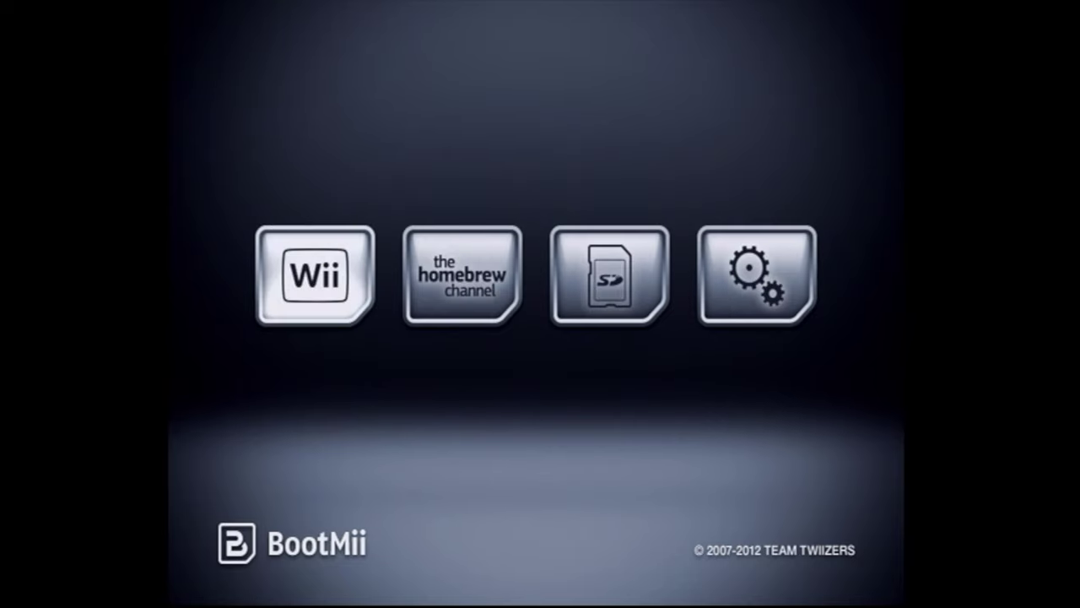